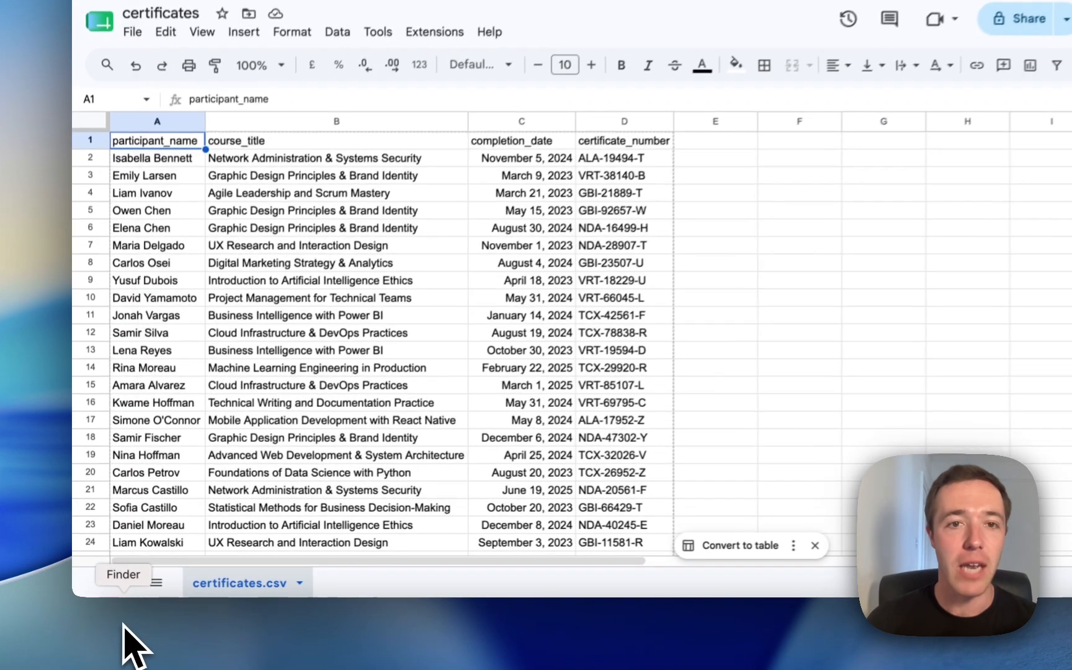
# Open the Certificates folder in Finder, browse the list of certificate PDFs and open one of them
pyautogui.click(113, 618)
pyautogui.doubleClick(247, 170)
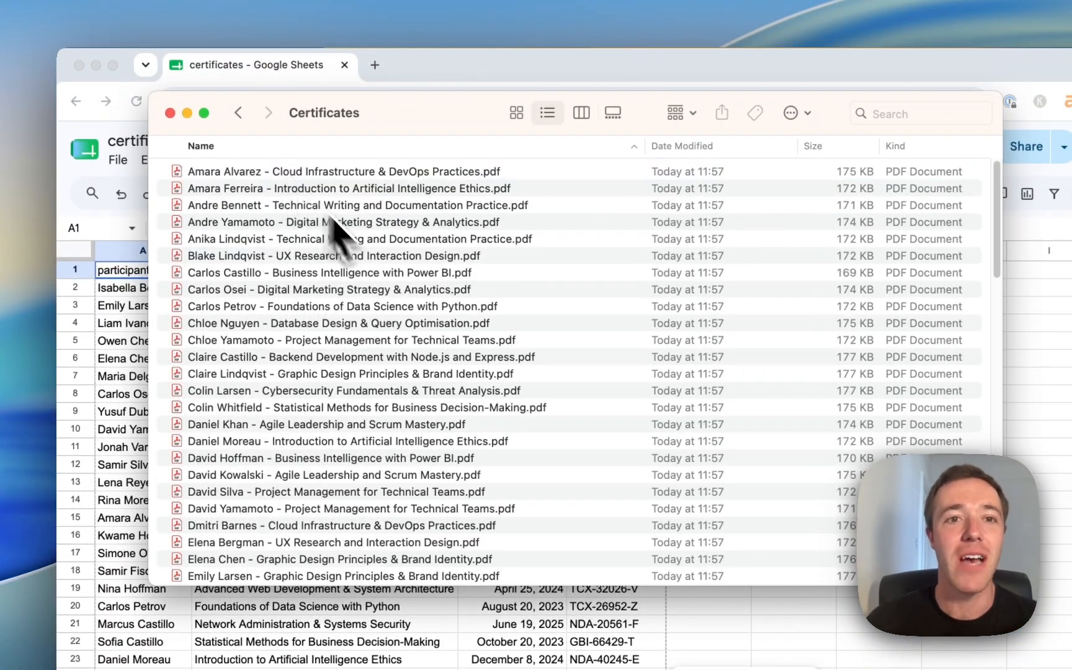
pyautogui.scroll(-20, 398, 302)
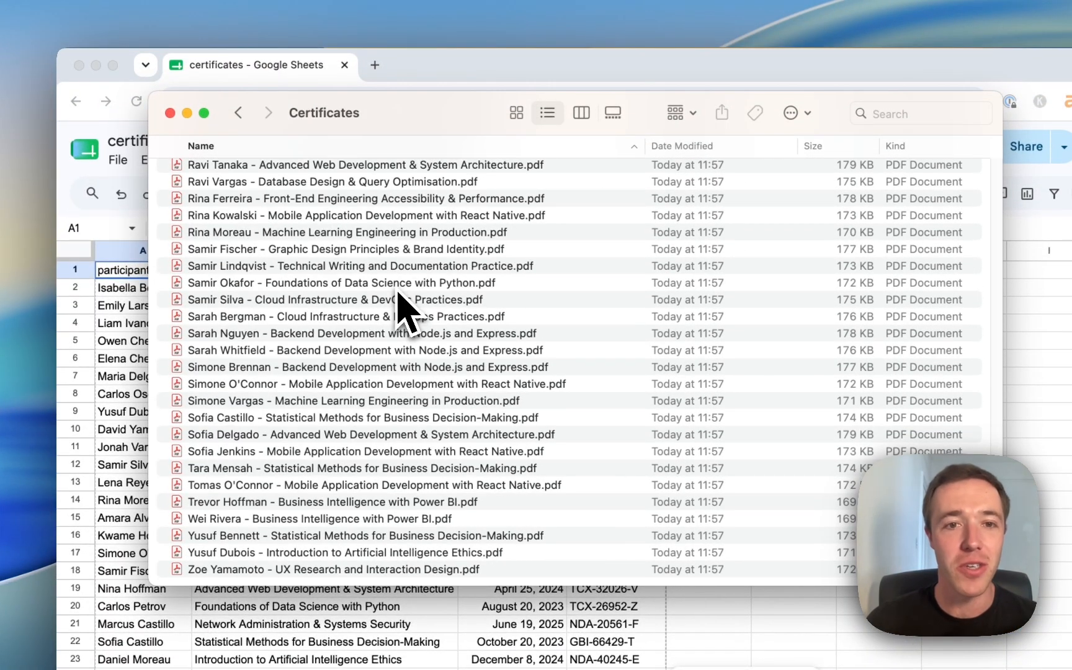
pyautogui.click(395, 317)
pyautogui.doubleClick(395, 317)
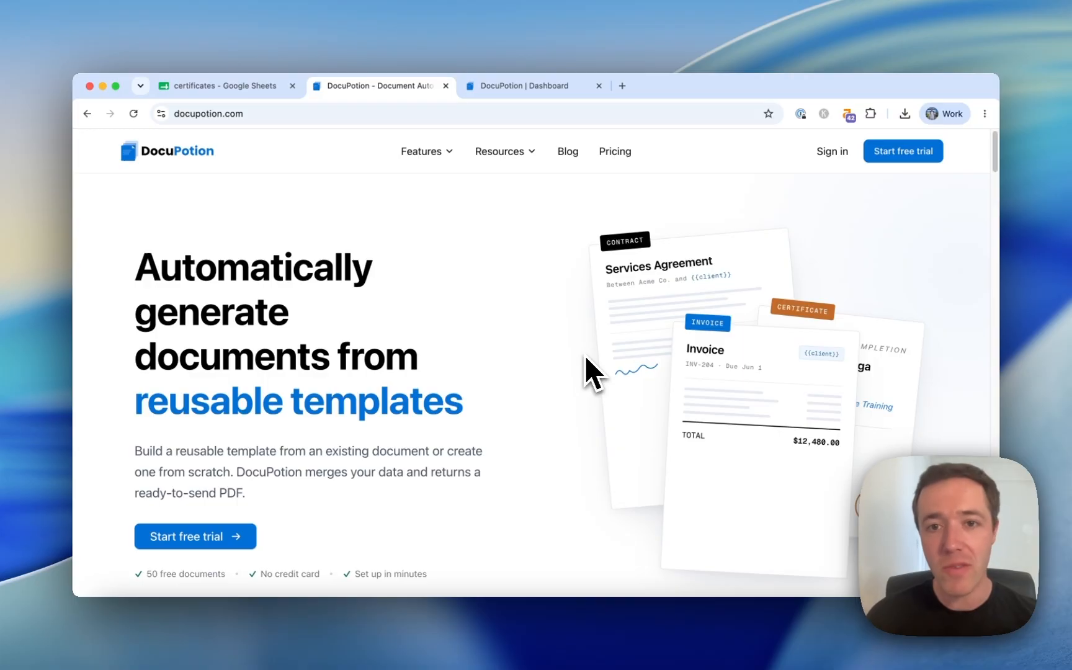
# Open the Free Certificate Maker tool page on the DocuPotion website, and switch to the DocuPotion dashboard
pyautogui.scroll(-15, 586, 366)
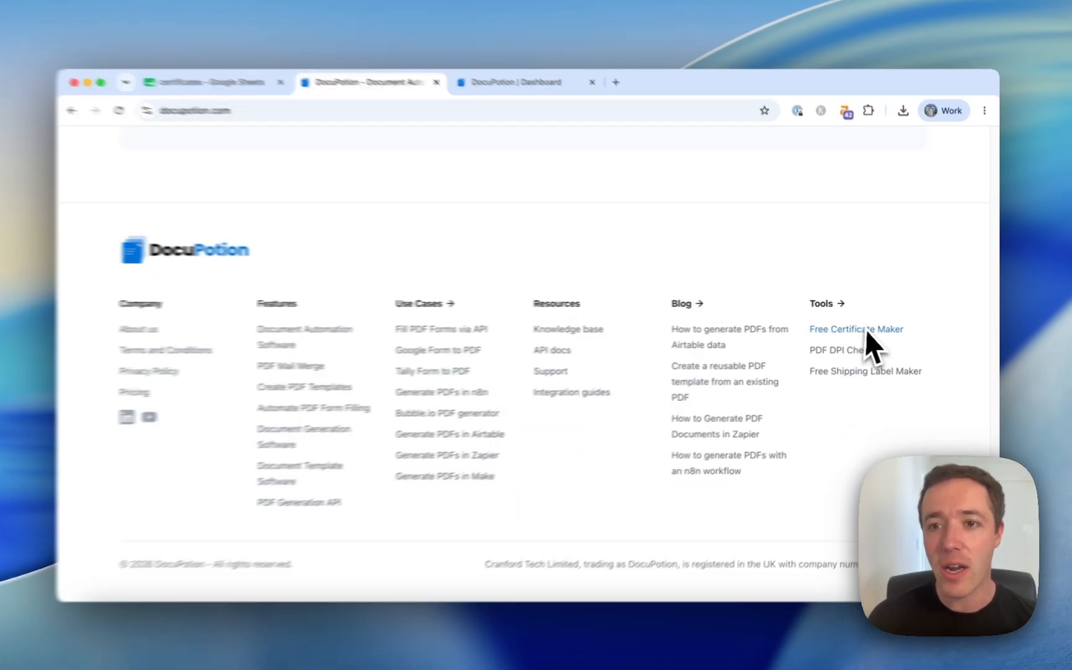
pyautogui.click(866, 329)
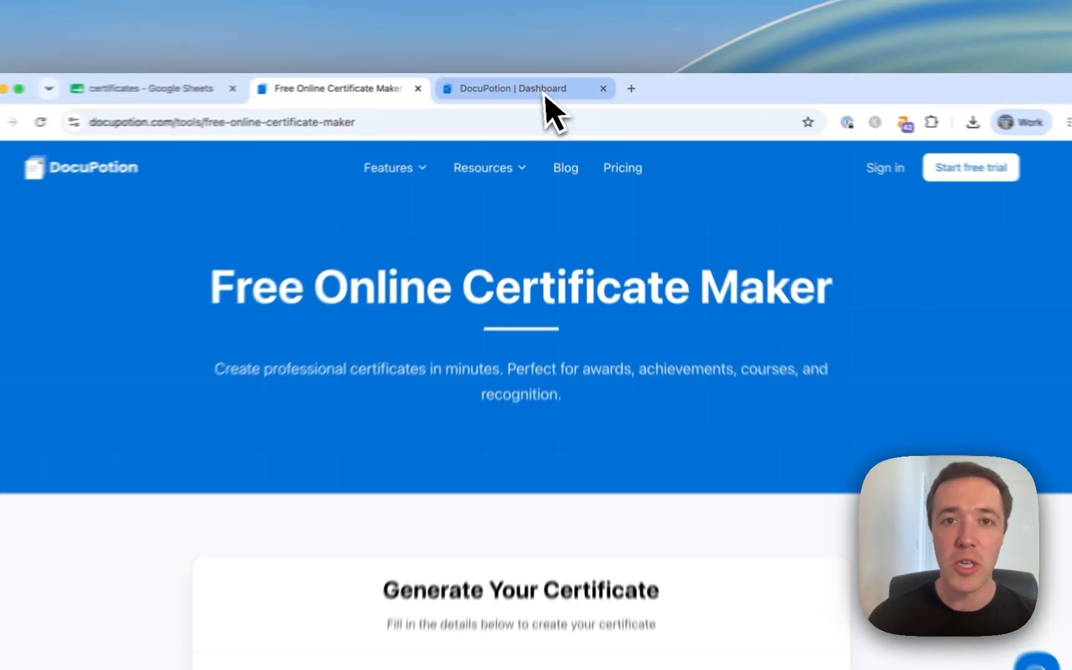
pyautogui.click(535, 87)
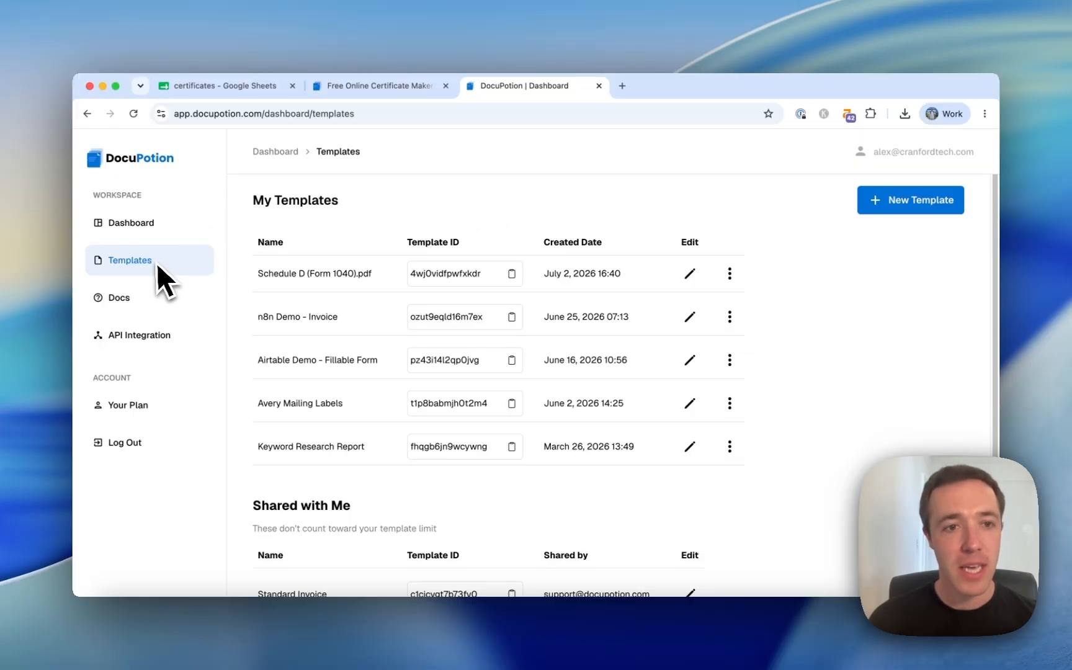
# Start a new template from the pre-built template library and browse its Certificates category
pyautogui.click(911, 207)
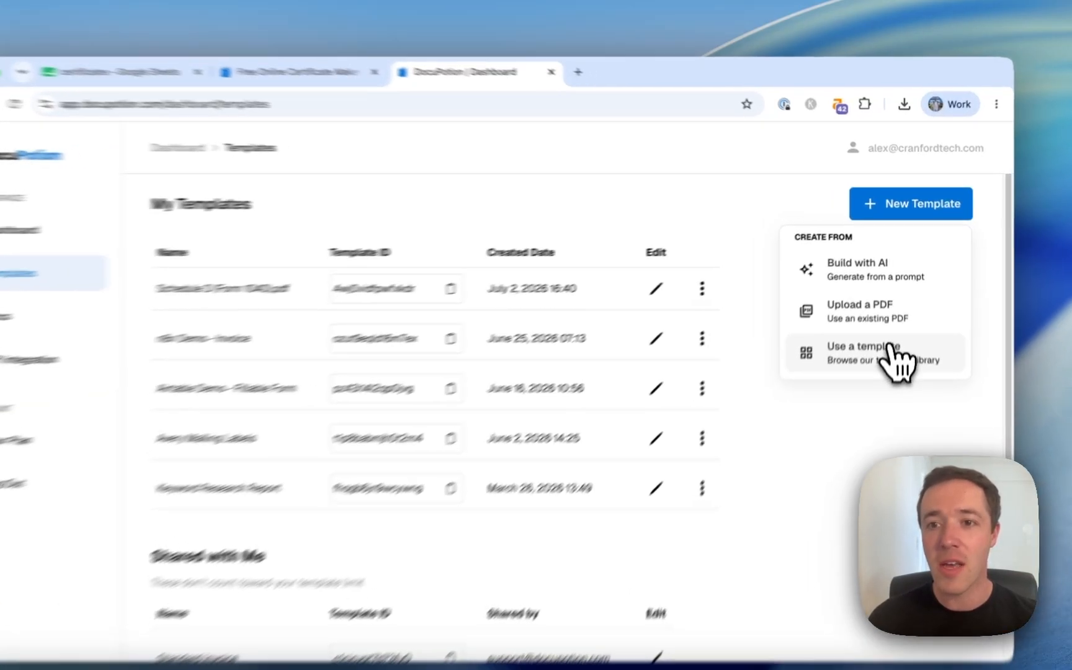
pyautogui.click(900, 330)
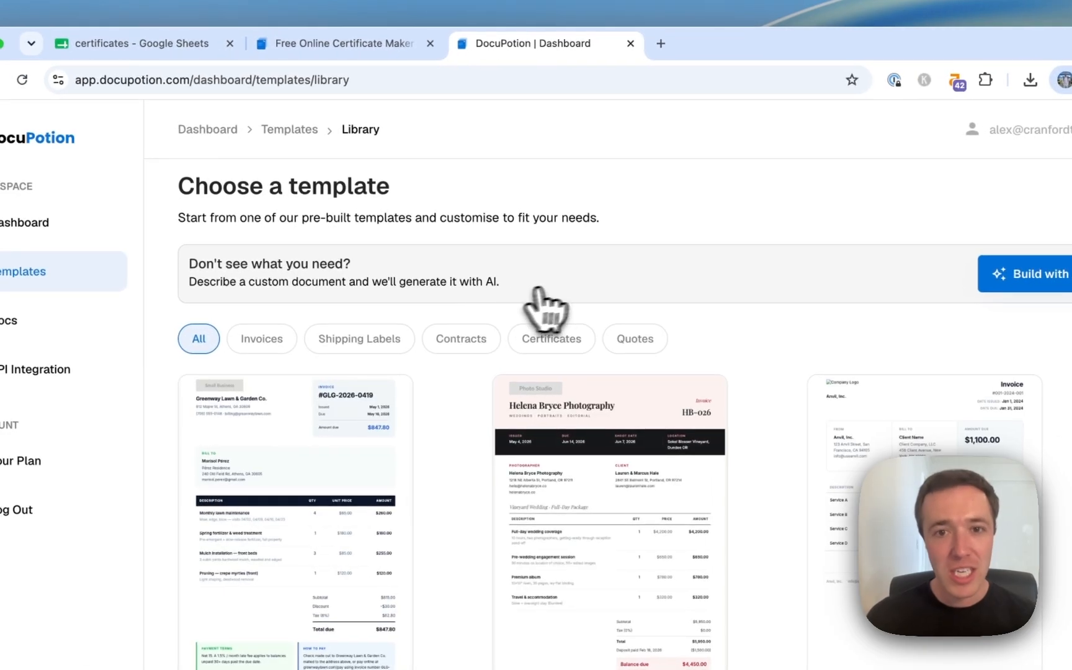
pyautogui.click(574, 340)
pyautogui.scroll(-5, 583, 279)
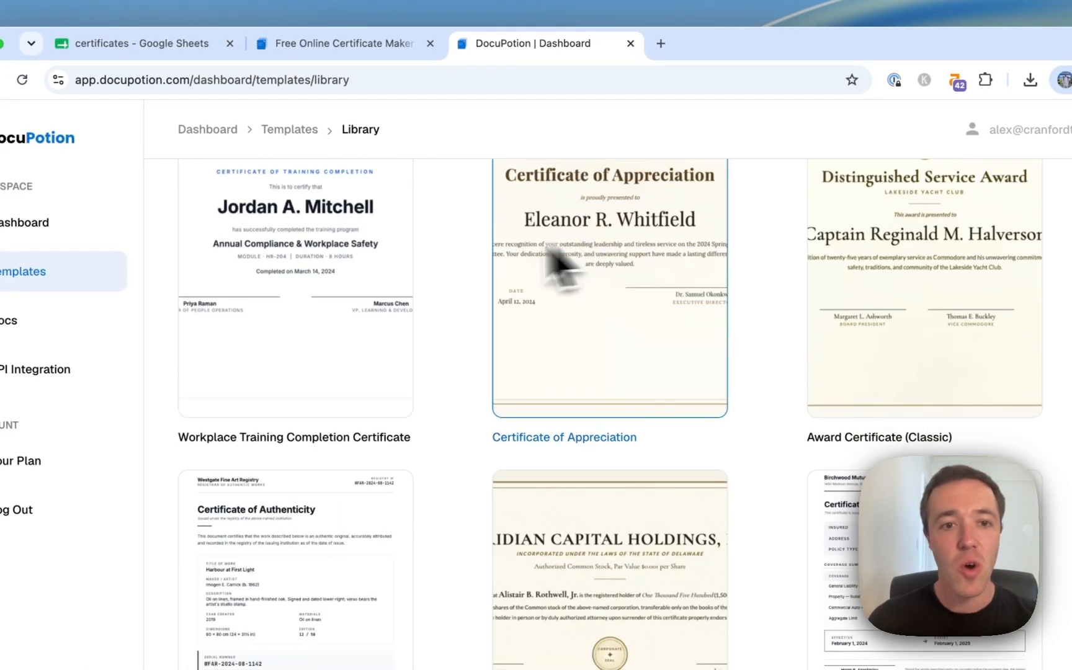
# Create a template from the Workplace Training Completion Certificate, choosing the "I'll add data later" option
pyautogui.click(384, 263)
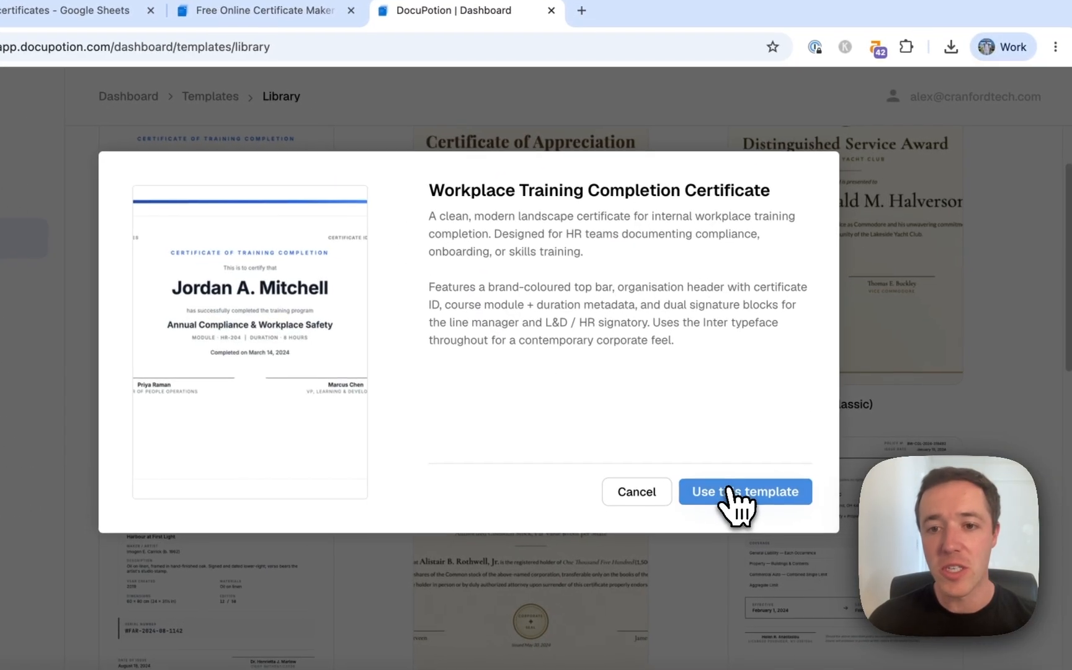
pyautogui.click(731, 490)
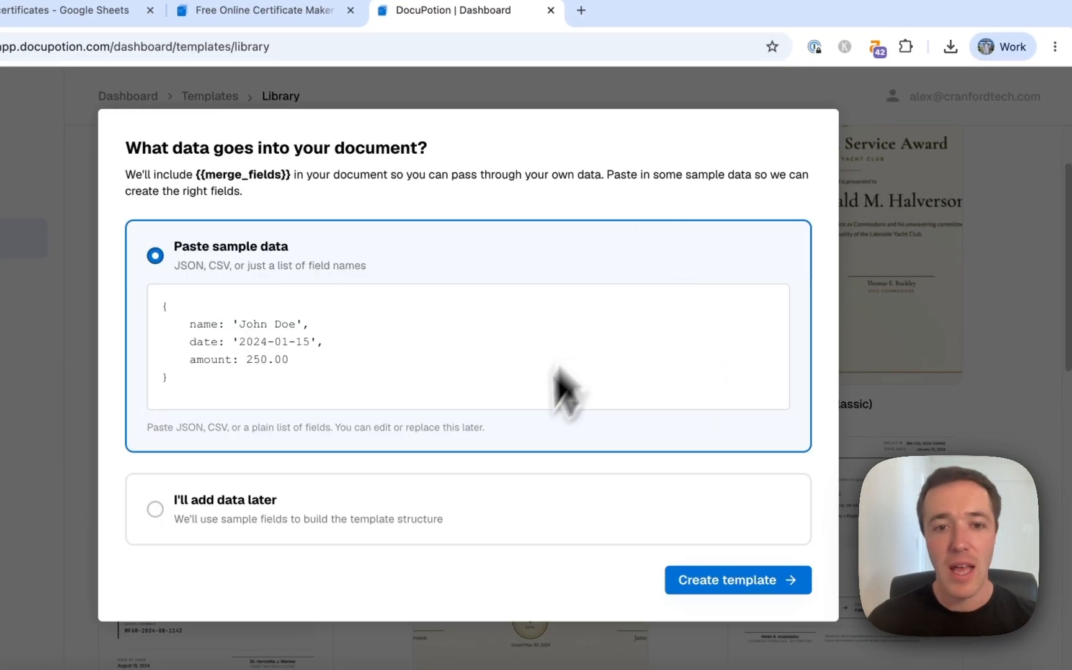
pyautogui.click(469, 500)
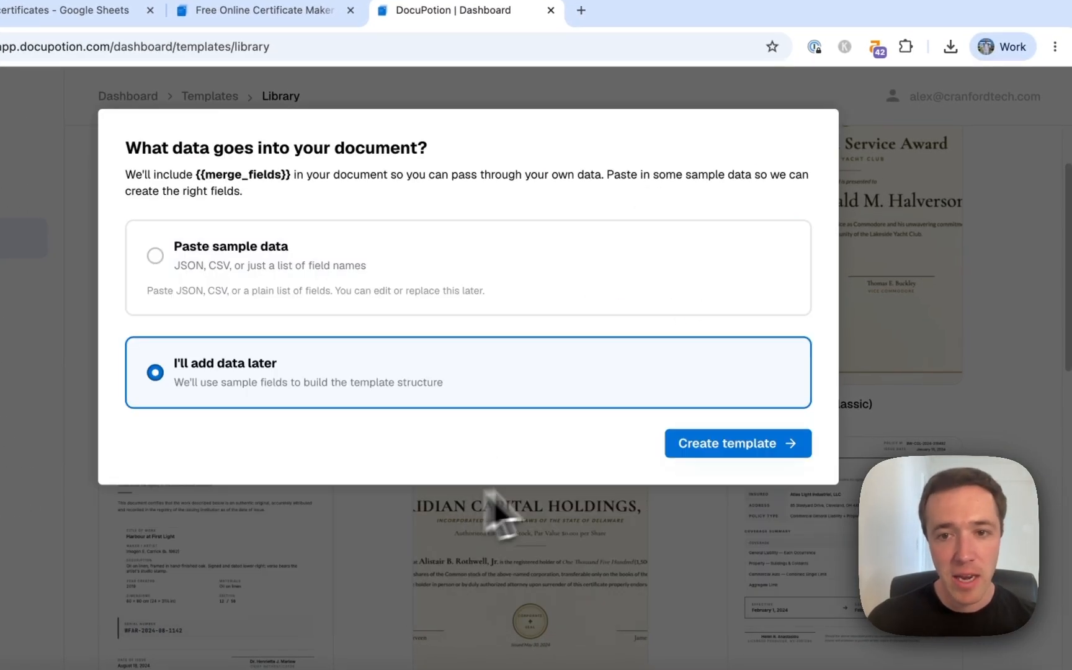
pyautogui.click(746, 443)
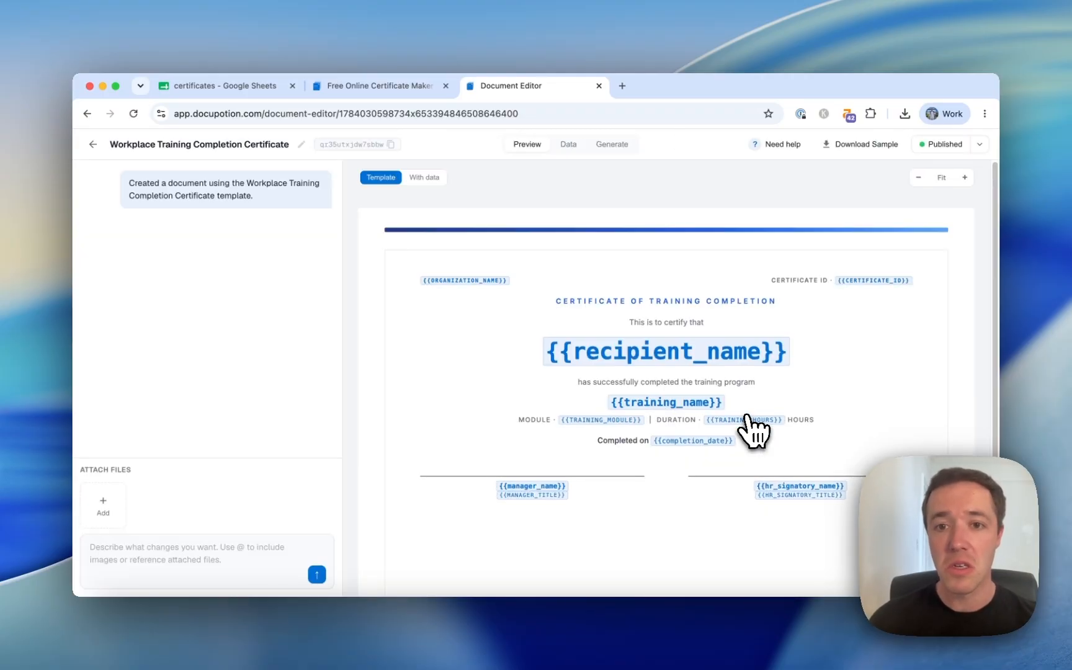
# Return to the template list and delete the Workplace Training Completion Certificate template
pyautogui.scroll(-2, 742, 423)
pyautogui.scroll(2, 677, 411)
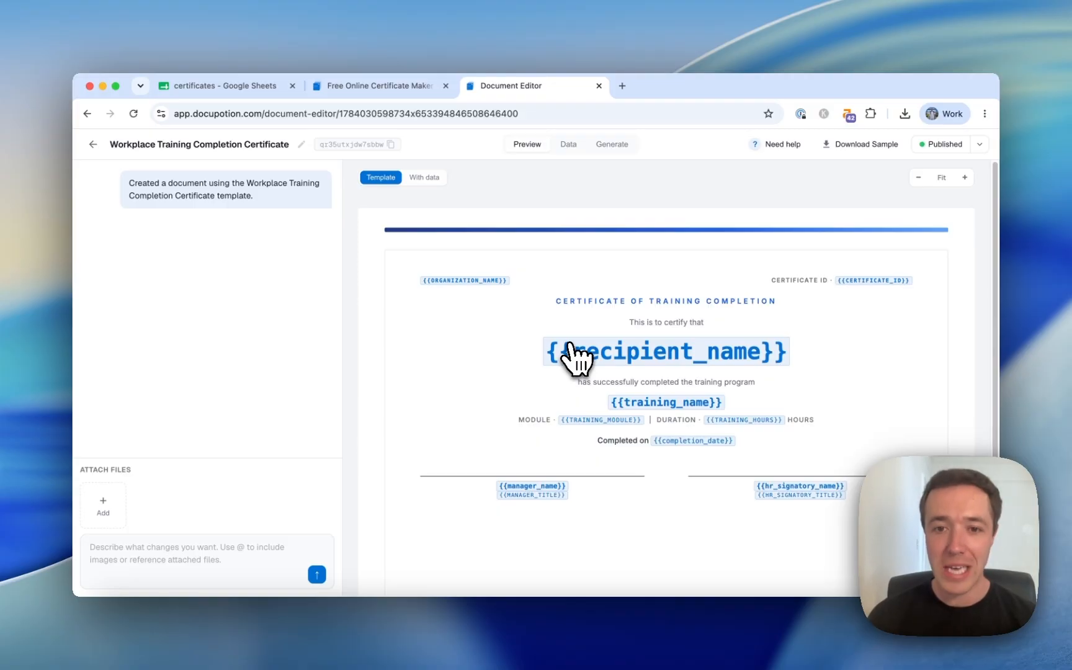
pyautogui.click(94, 144)
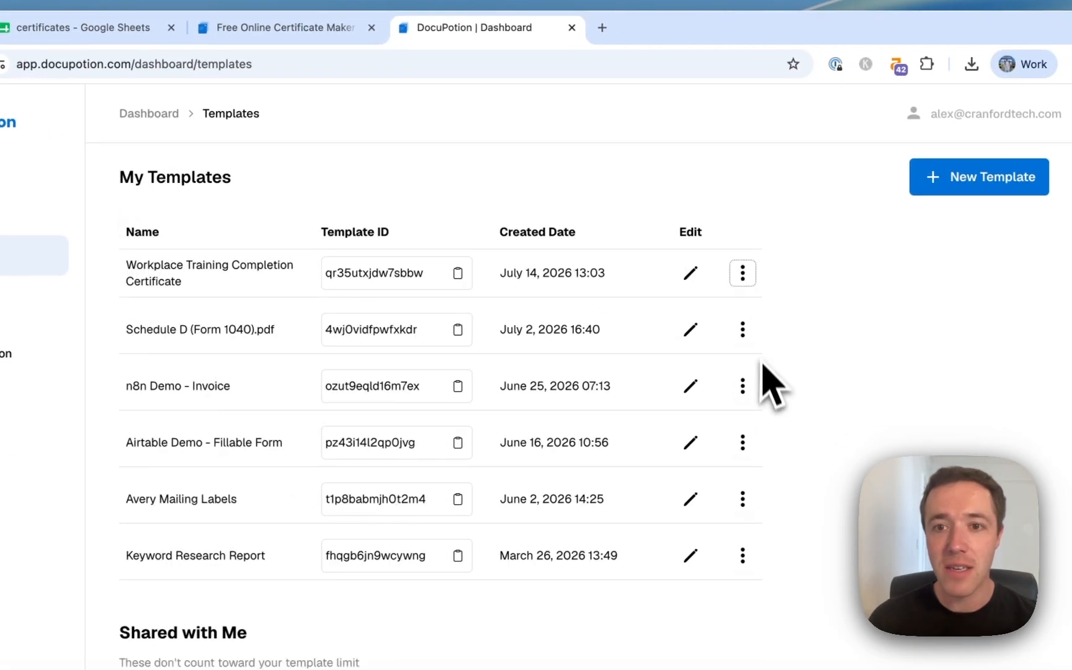
pyautogui.click(742, 273)
pyautogui.click(757, 340)
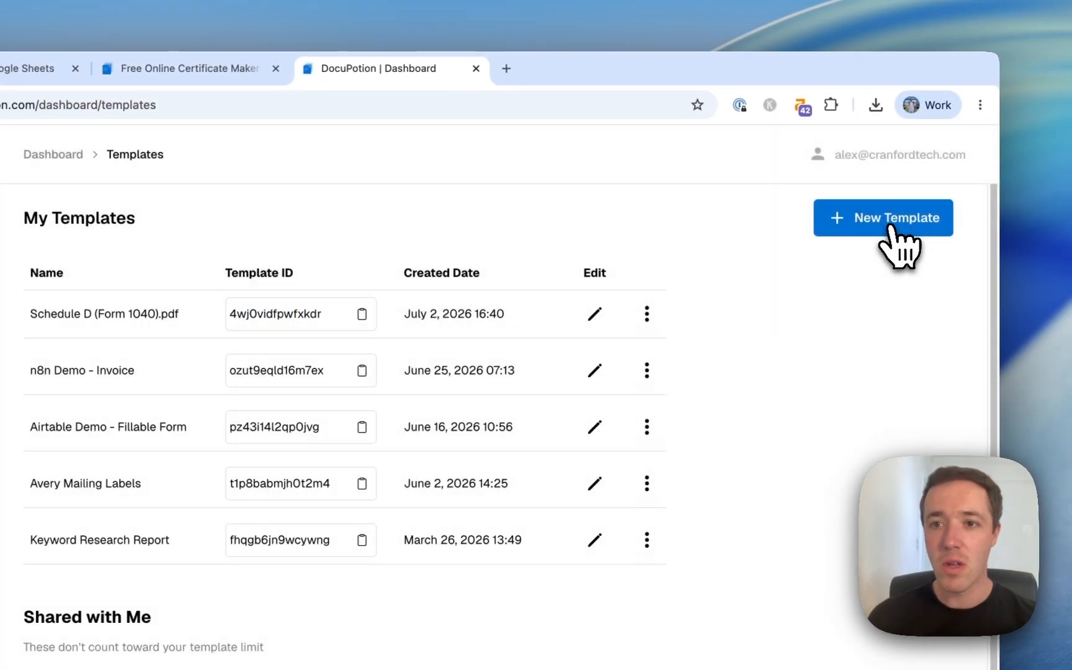
# Start a new AI-built template named "Certificate" and fill its description with the suggested Certificate prompt
pyautogui.click(988, 191)
pyautogui.click(883, 295)
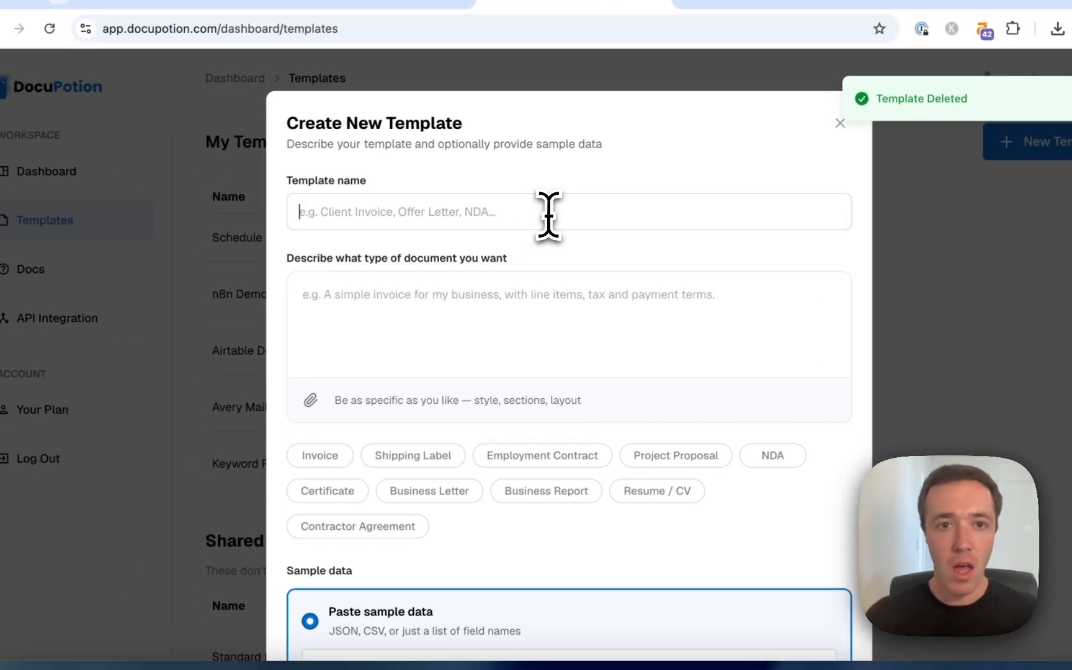
pyautogui.write('Certificate')
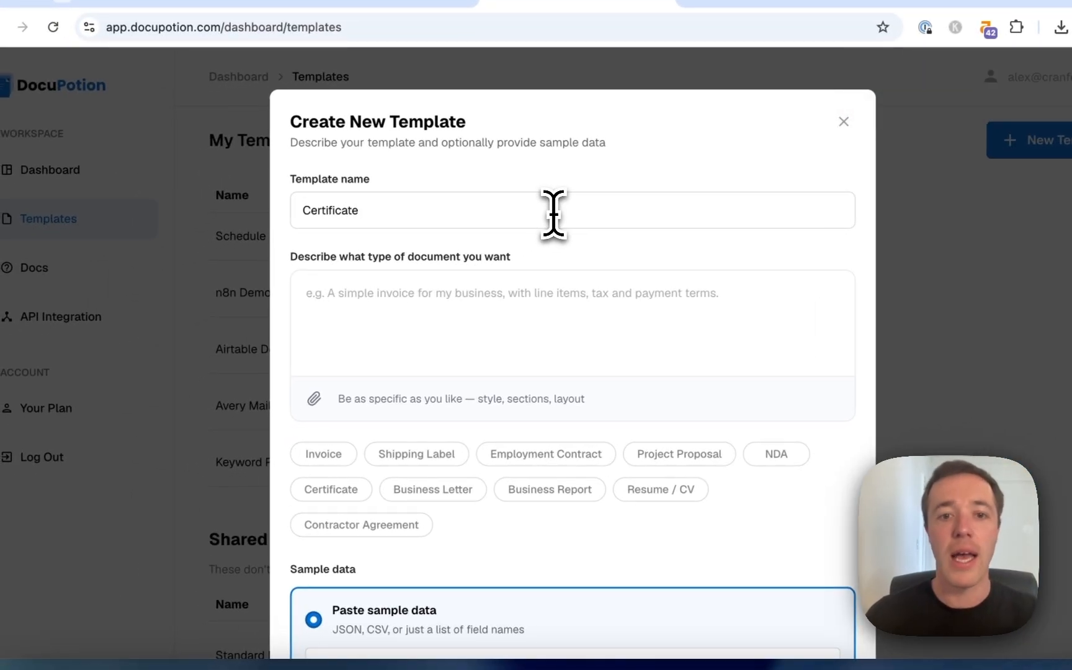
pyautogui.click(343, 500)
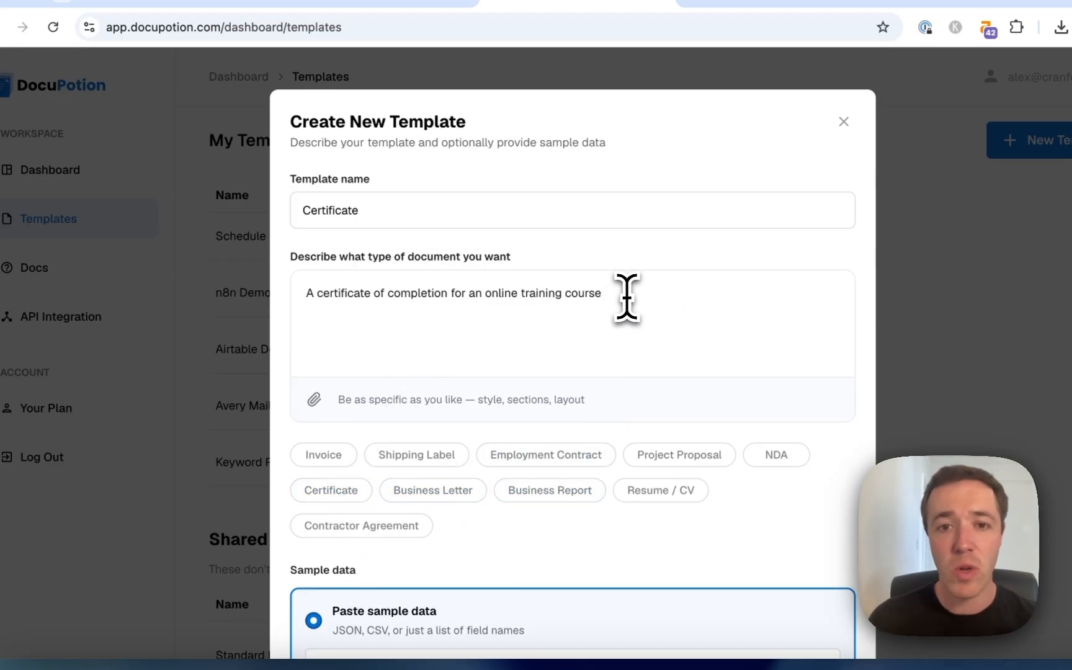
# Extend the template description with "I want a modern certificate with blue as the primary color."
pyautogui.write('. I')
pyautogui.write(' want a ')
pyautogui.write('modern certific')
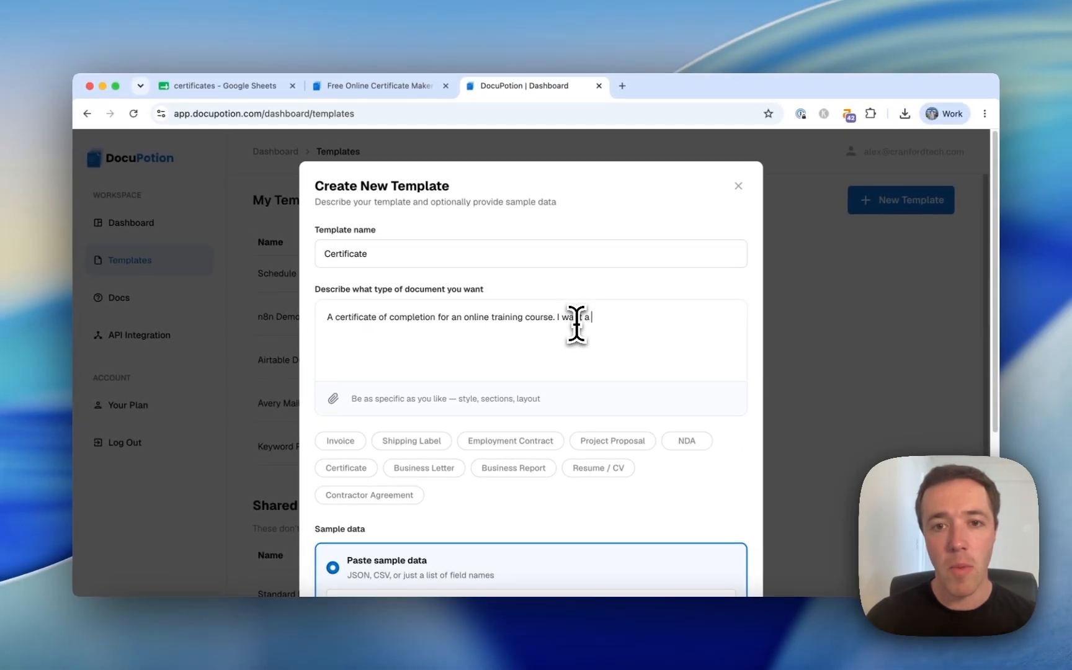
pyautogui.write('ate with L')
pyautogui.write('lue as')
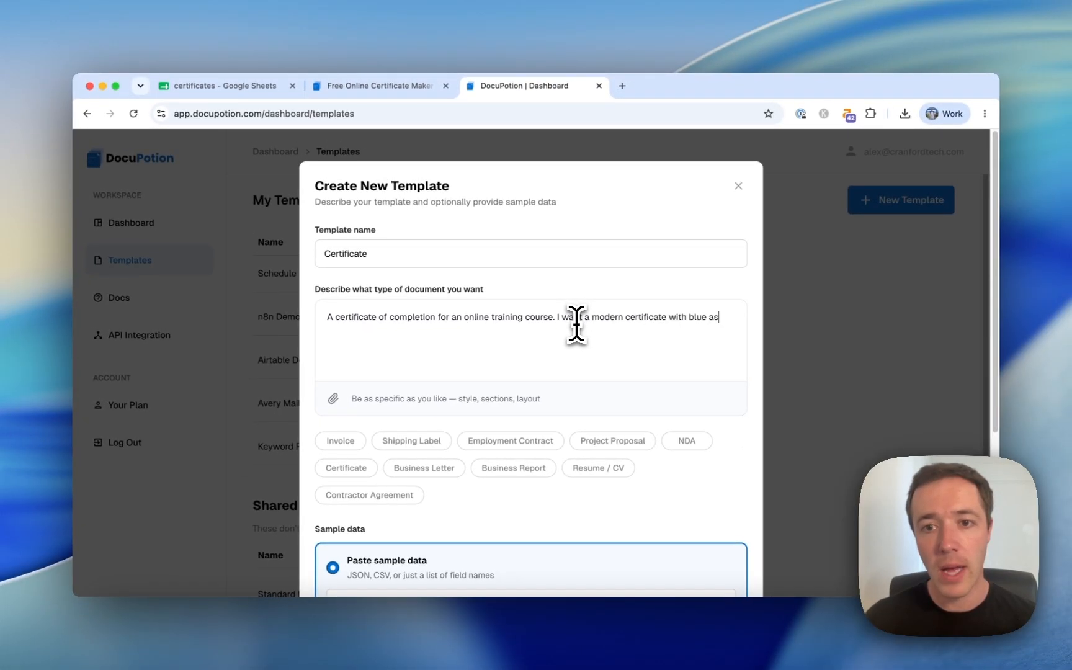
pyautogui.write(' the primary color.')
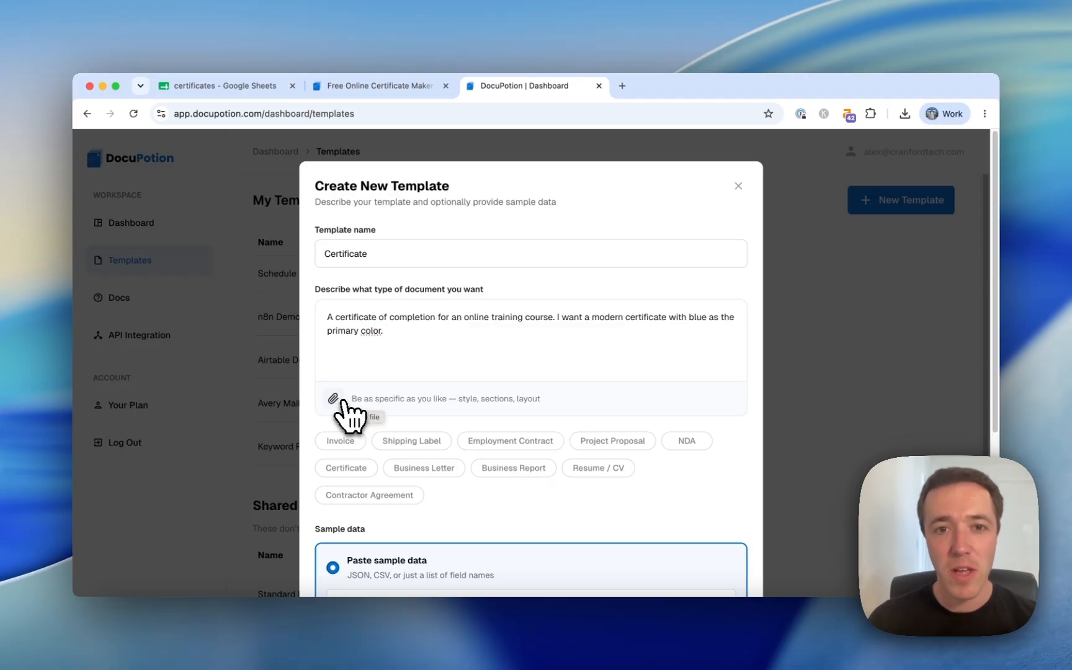
pyautogui.press('super+v')
pyautogui.write('Use @')
pyautogui.press('Return')
pyautogui.write('as the logo.')
# Switch to the certificates spreadsheet and copy the header row cells A1:D1
pyautogui.scroll(-4, 411, 383)
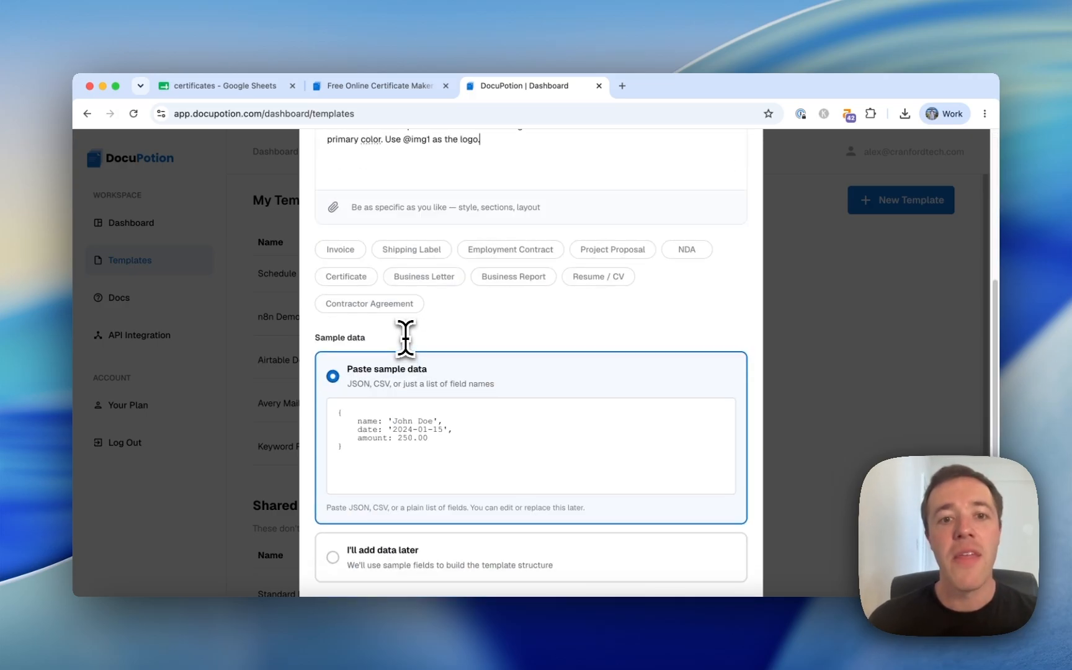
pyautogui.scroll(-2, 405, 338)
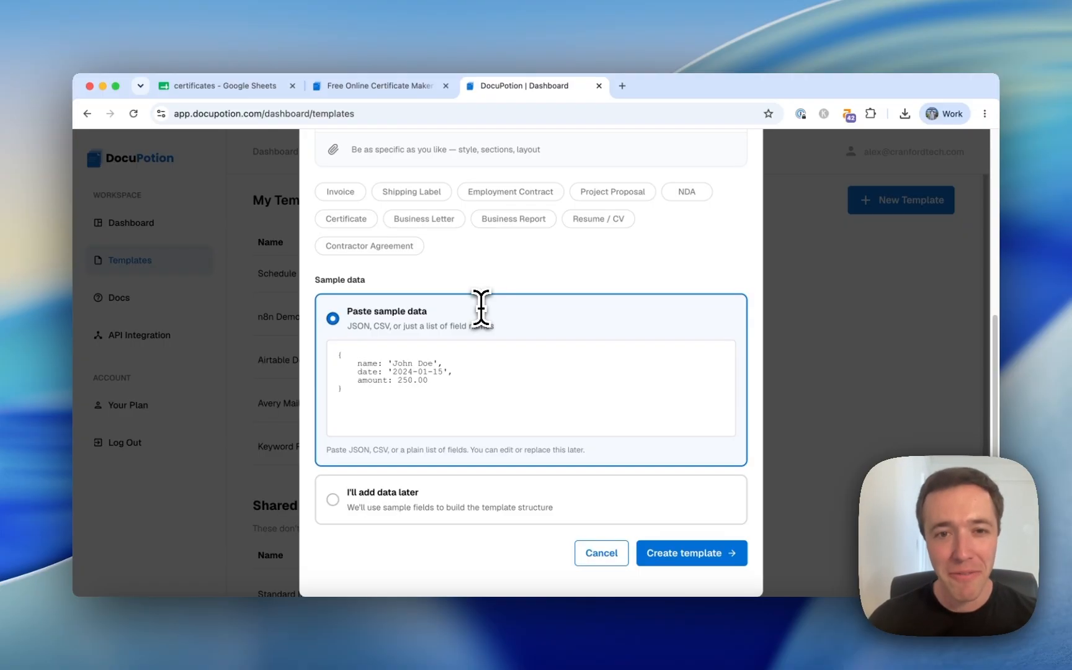
pyautogui.click(235, 86)
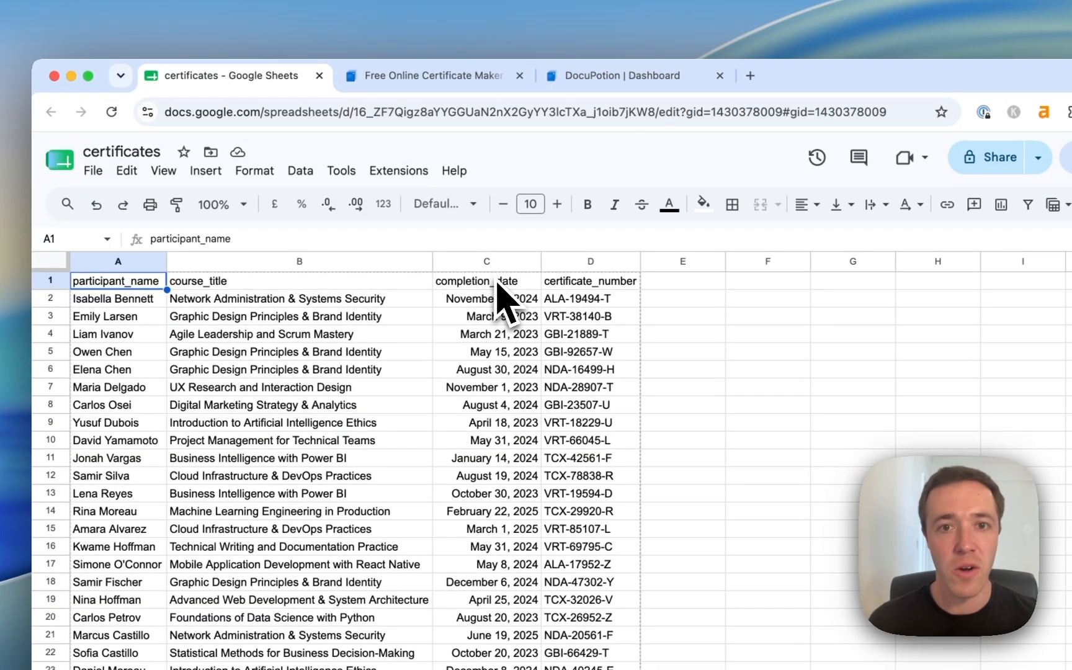
pyautogui.press('super+shift+Right')
pyautogui.press('super+c')
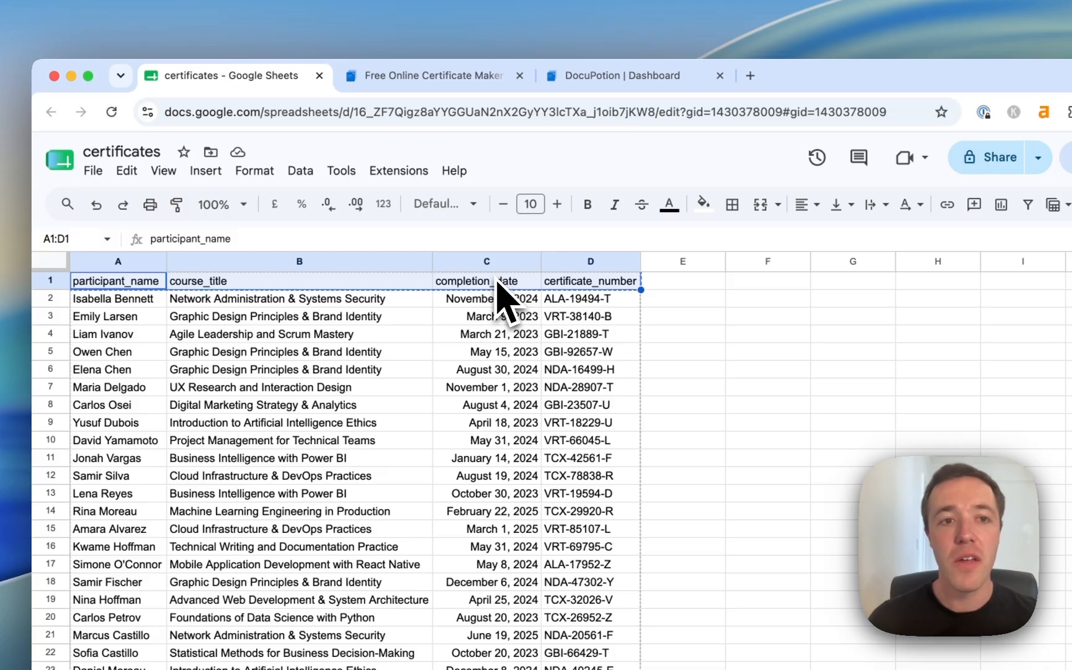
# Paste the copied header names as the new template's sample data in DocuPotion and create the template
pyautogui.click(621, 75)
pyautogui.click(498, 499)
pyautogui.press('super+v')
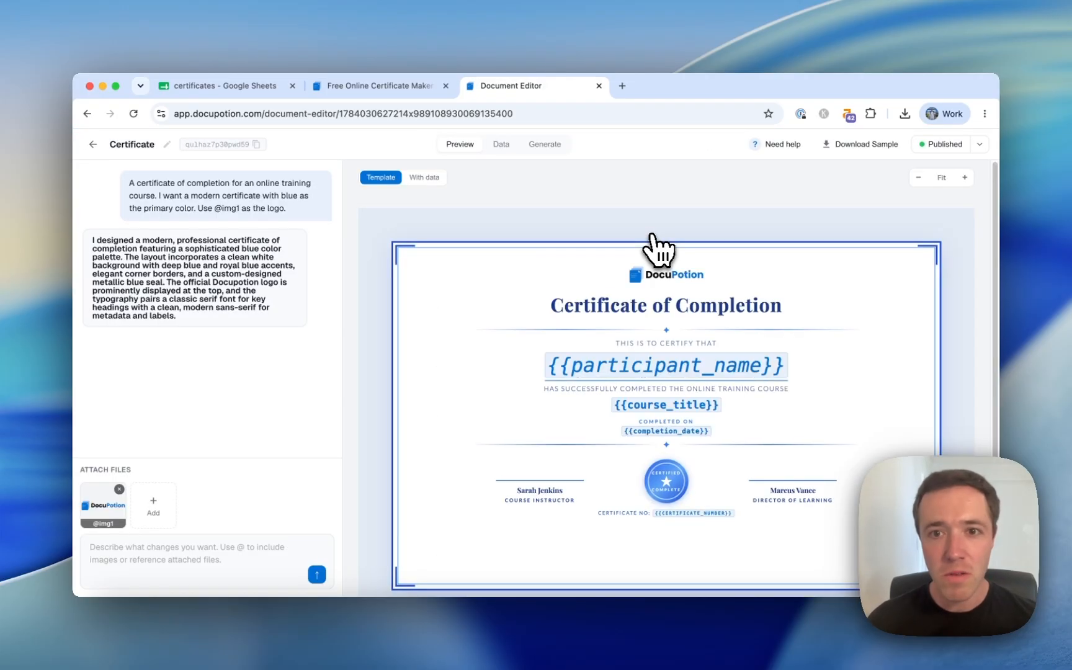
# Send the AI the edit request "Change the CERTIFIED COMPLETE Badge to CERTIFIED WITH MERIT" for the certificate
pyautogui.scroll(-2, 659, 248)
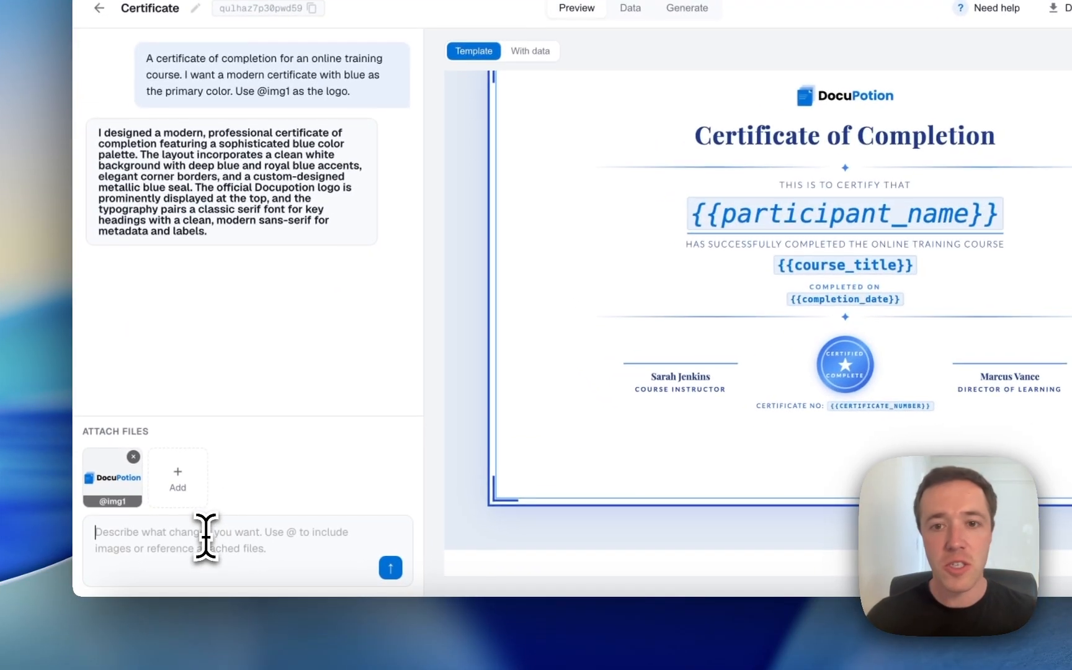
pyautogui.write('Change the')
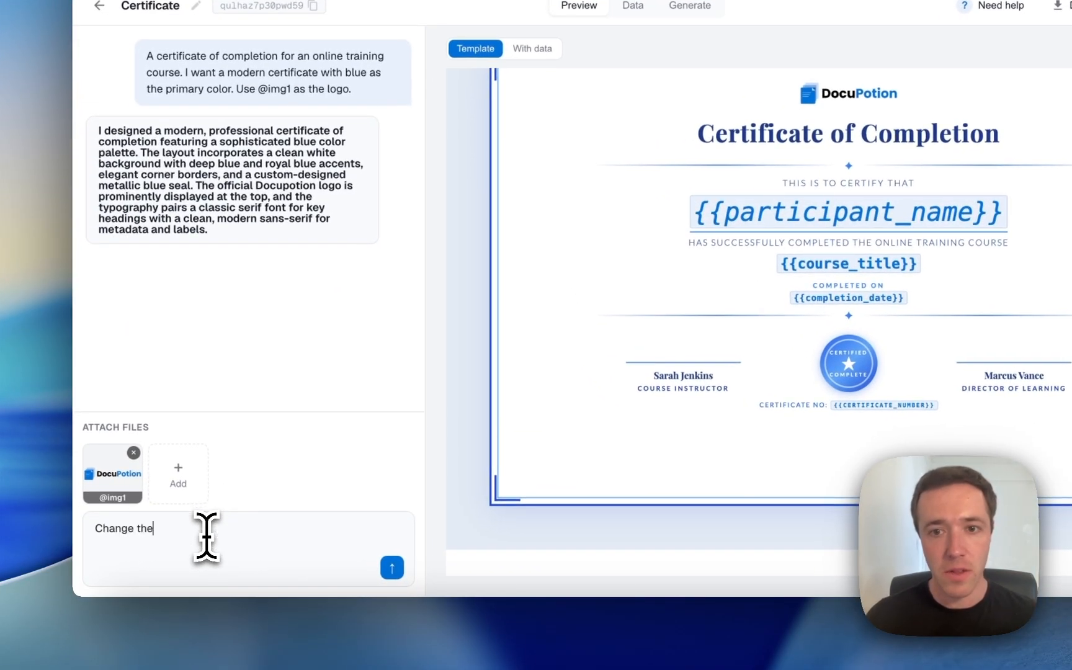
pyautogui.write(' CERTIFIED COMPLETE Badge to CERTIFIED WITH MER')
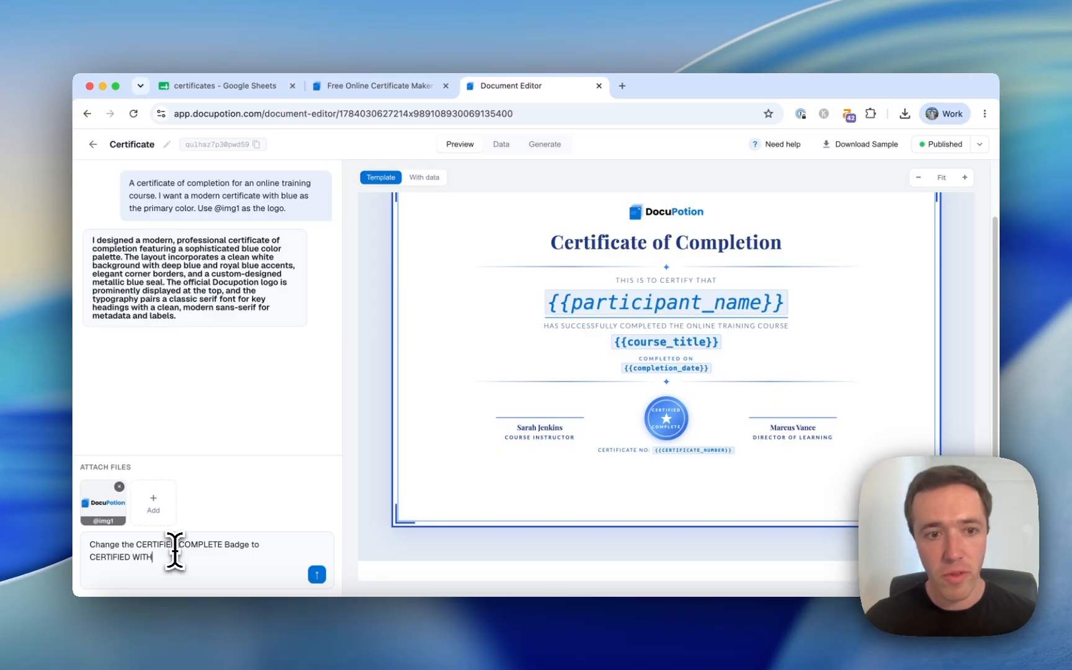
pyautogui.press('Return')
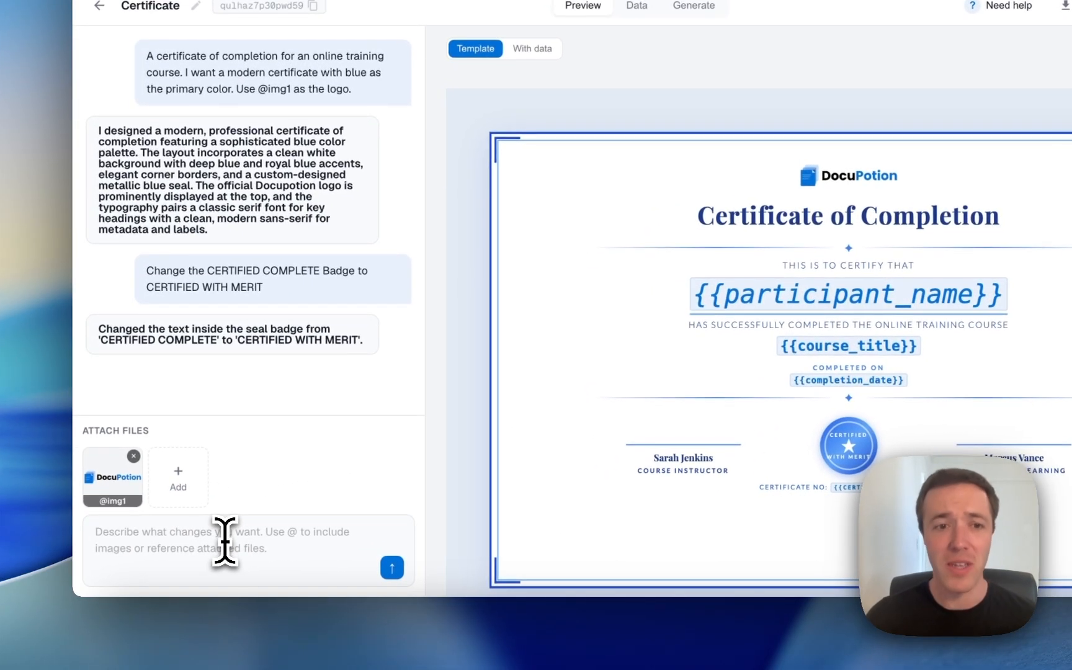
# Send the AI the request "Add signatures in an appropriate font", and publish the updated certificate template
pyautogui.click(225, 541)
pyautogui.write('Add signatures in an')
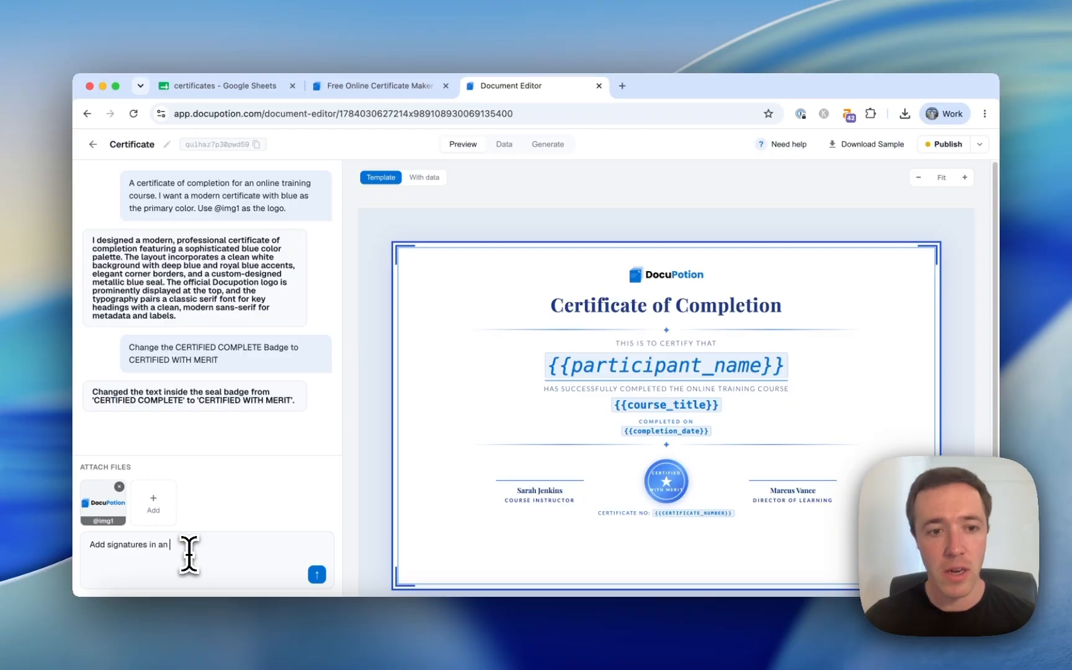
pyautogui.write(' appropriate f')
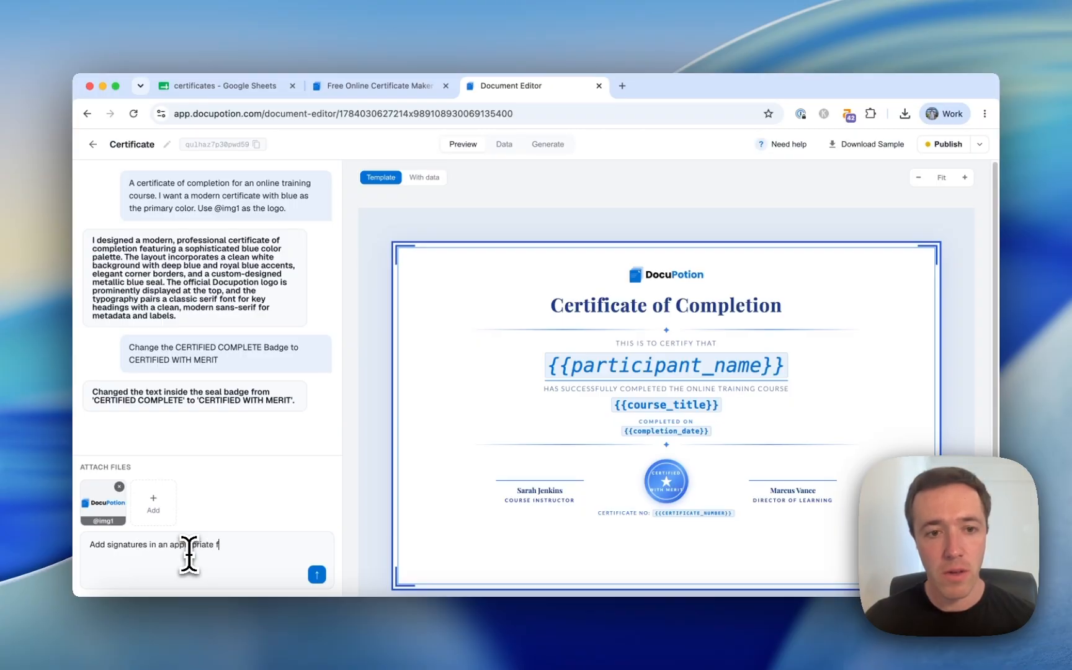
pyautogui.write('ont')
pyautogui.press('Return')
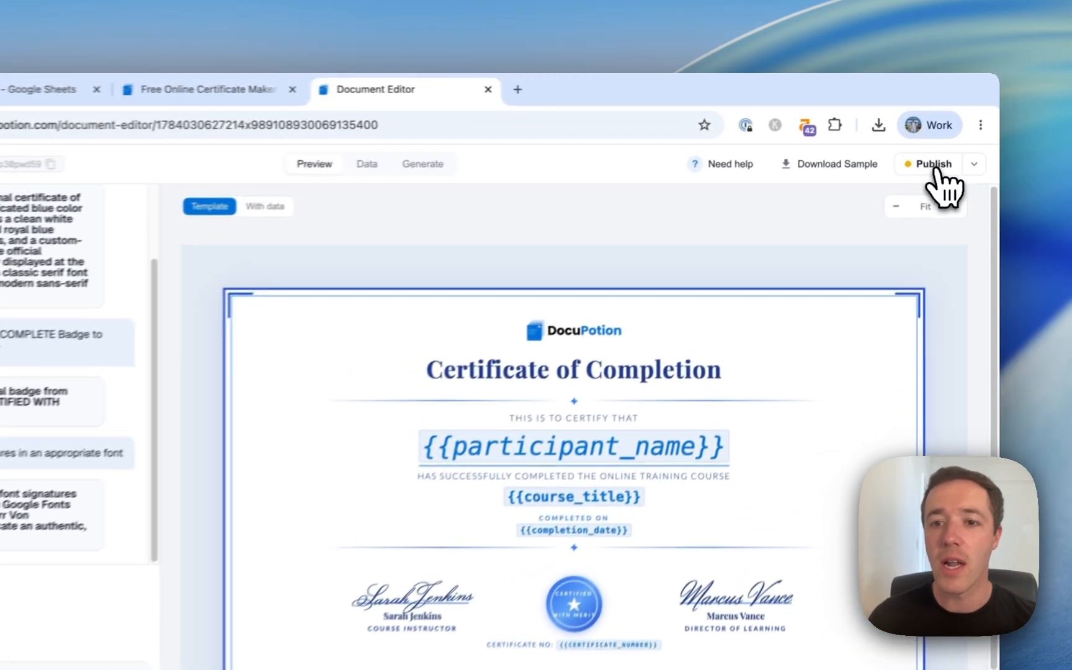
pyautogui.click(943, 144)
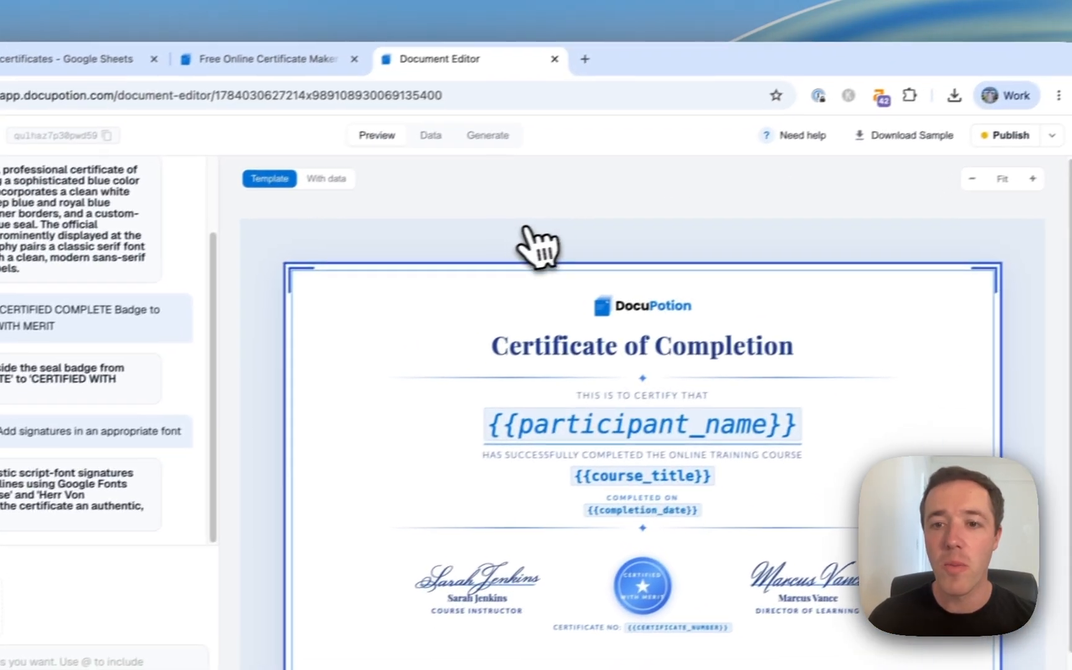
# Upload certificates.csv as the spreadsheet to generate documents from
pyautogui.click(497, 138)
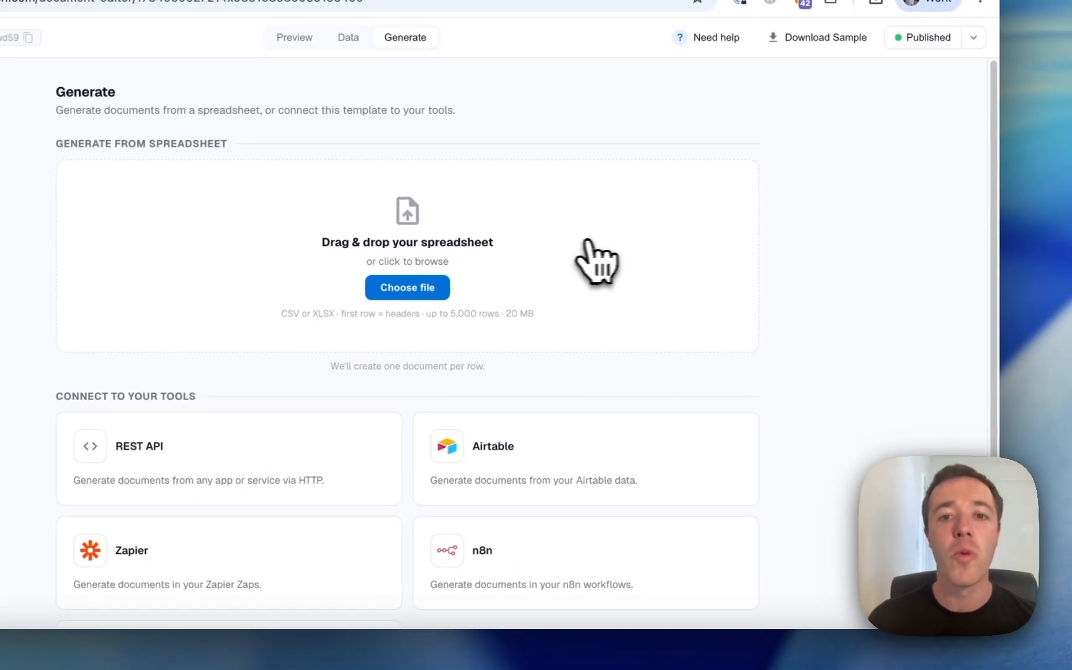
pyautogui.click(703, 308)
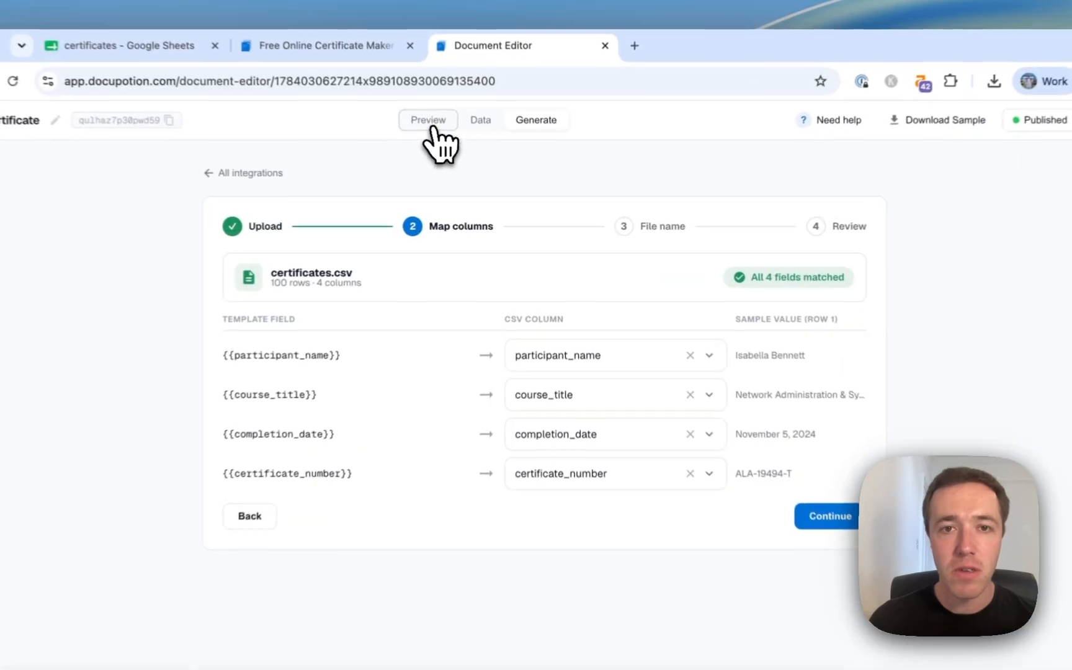
# Compare the template's placeholders with the CSV column mapping, inspect the participant_name column choices, and accept the mapping
pyautogui.click(462, 146)
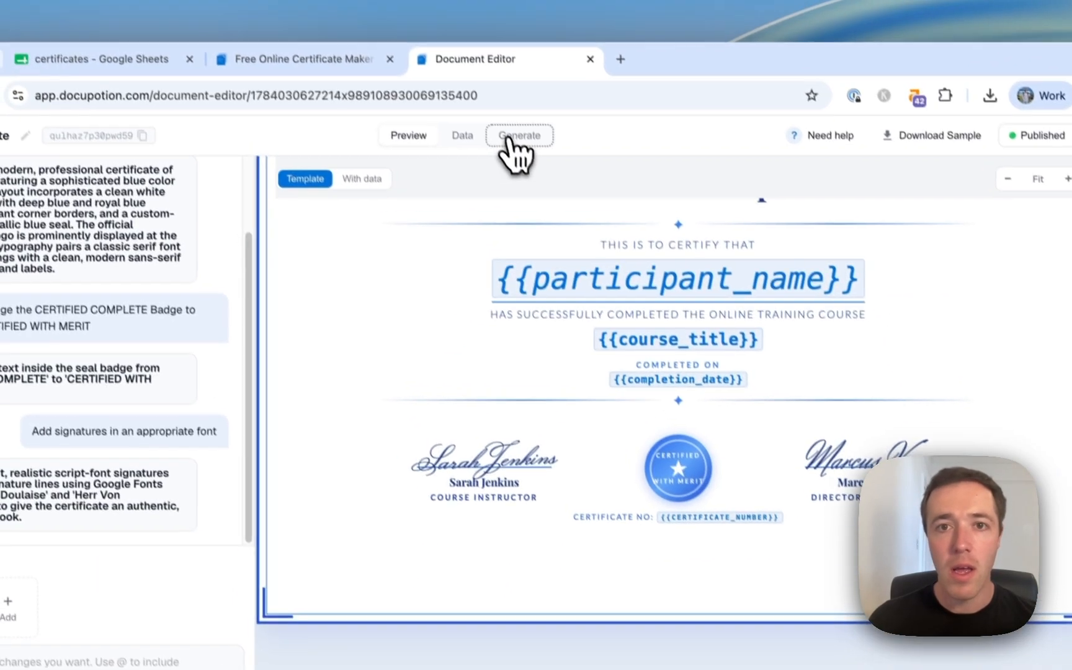
pyautogui.click(488, 83)
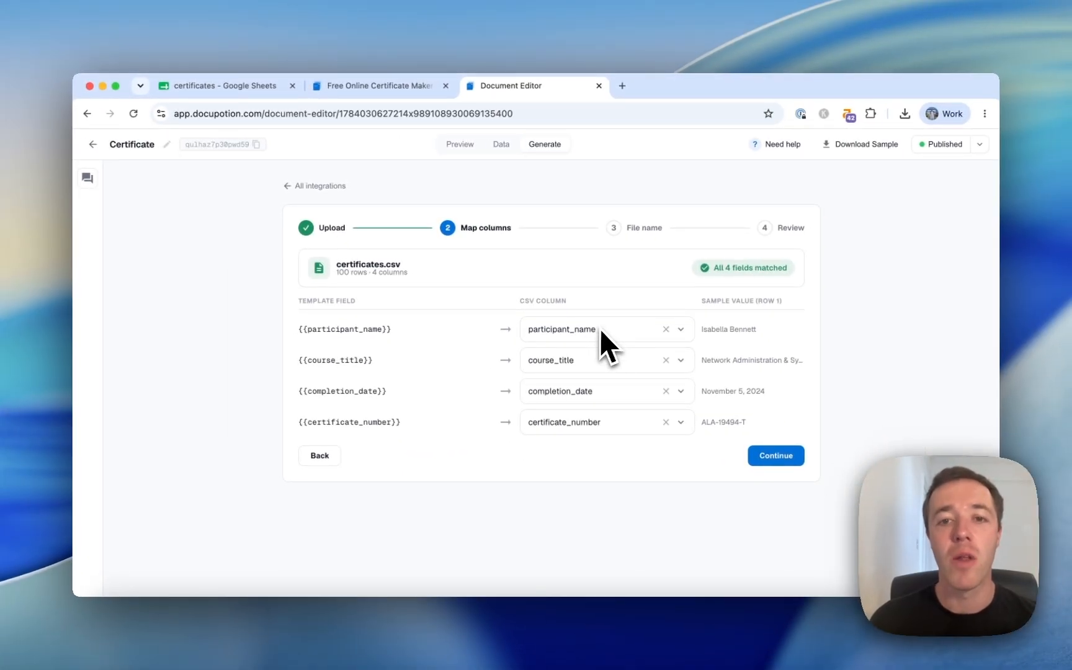
pyautogui.click(596, 329)
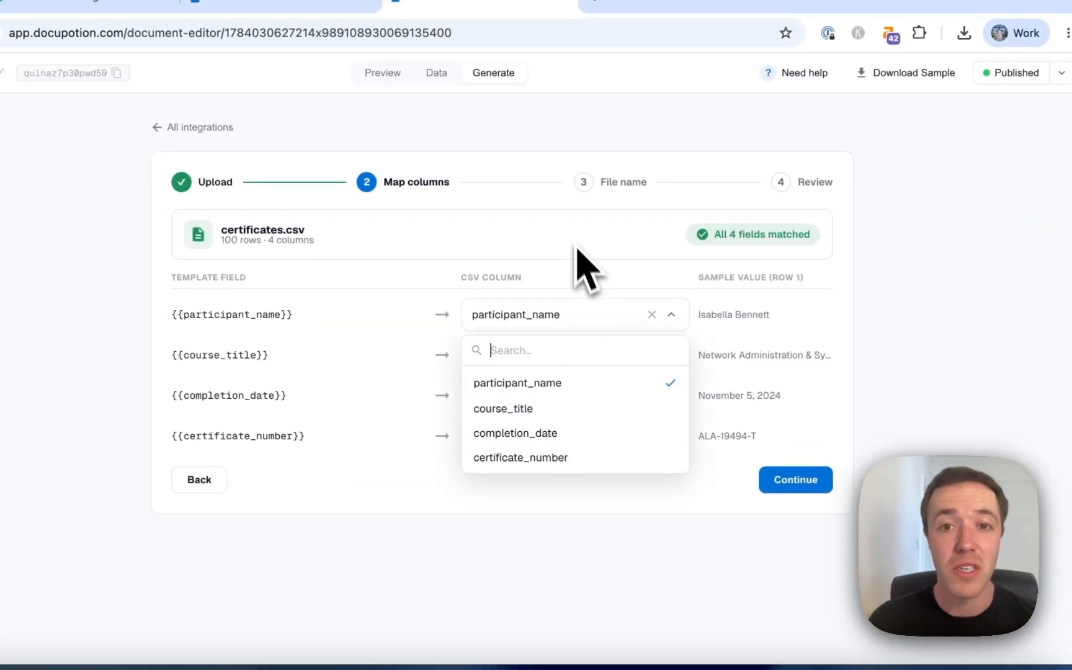
pyautogui.click(574, 247)
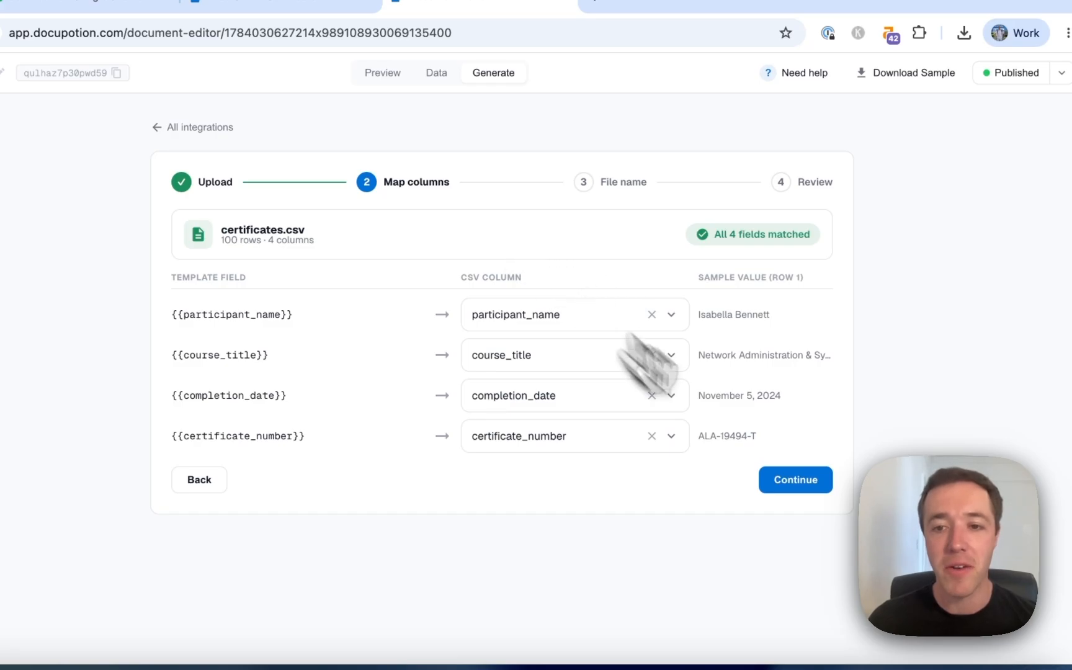
pyautogui.click(794, 481)
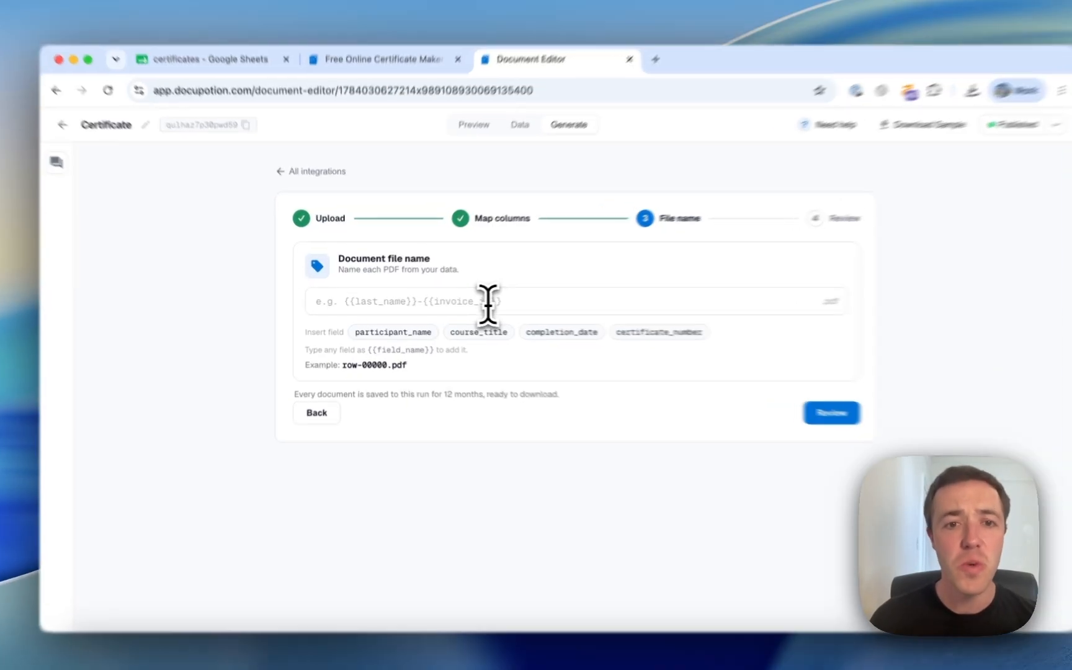
# Set the document file name to {{participant_name}} - {{course_title}} and generate the 100 documents
pyautogui.click(473, 302)
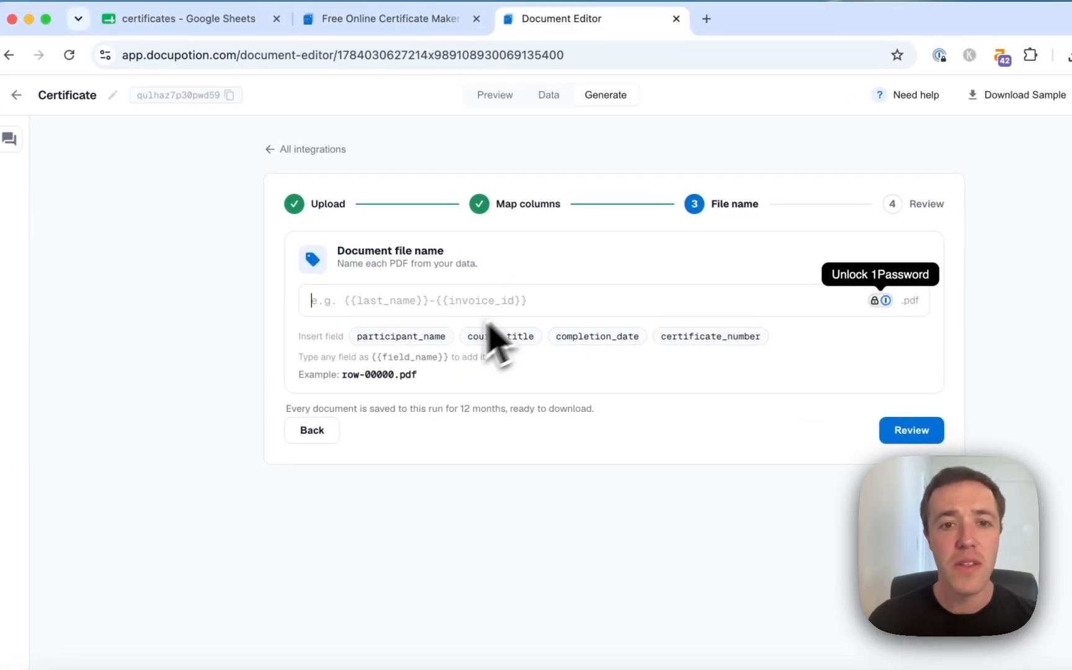
pyautogui.click(410, 338)
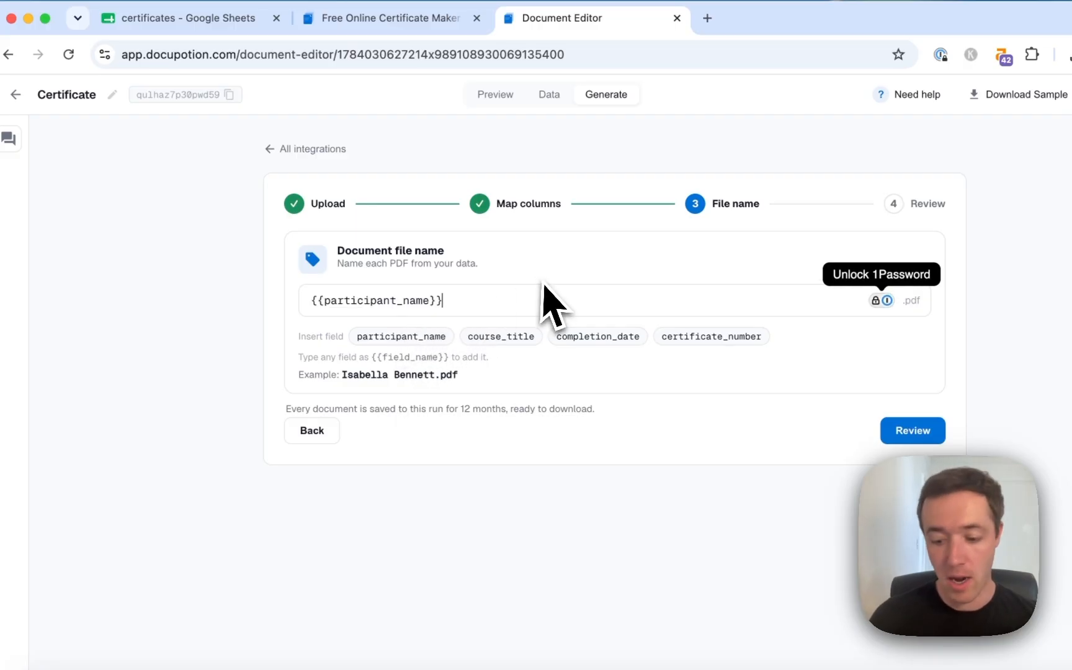
pyautogui.write('-')
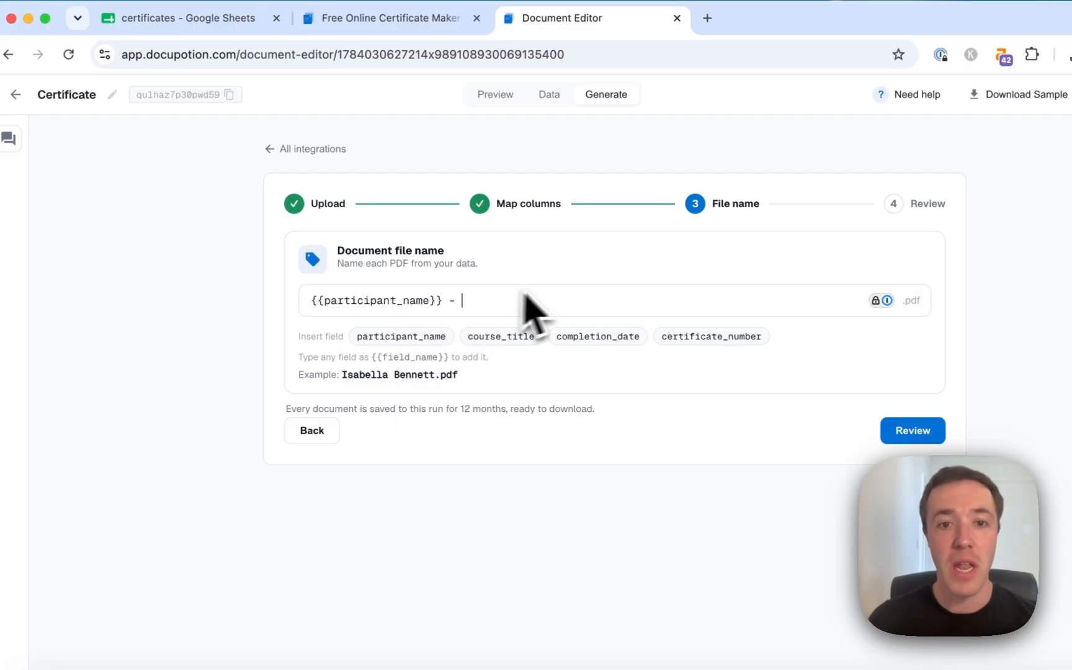
pyautogui.click(521, 339)
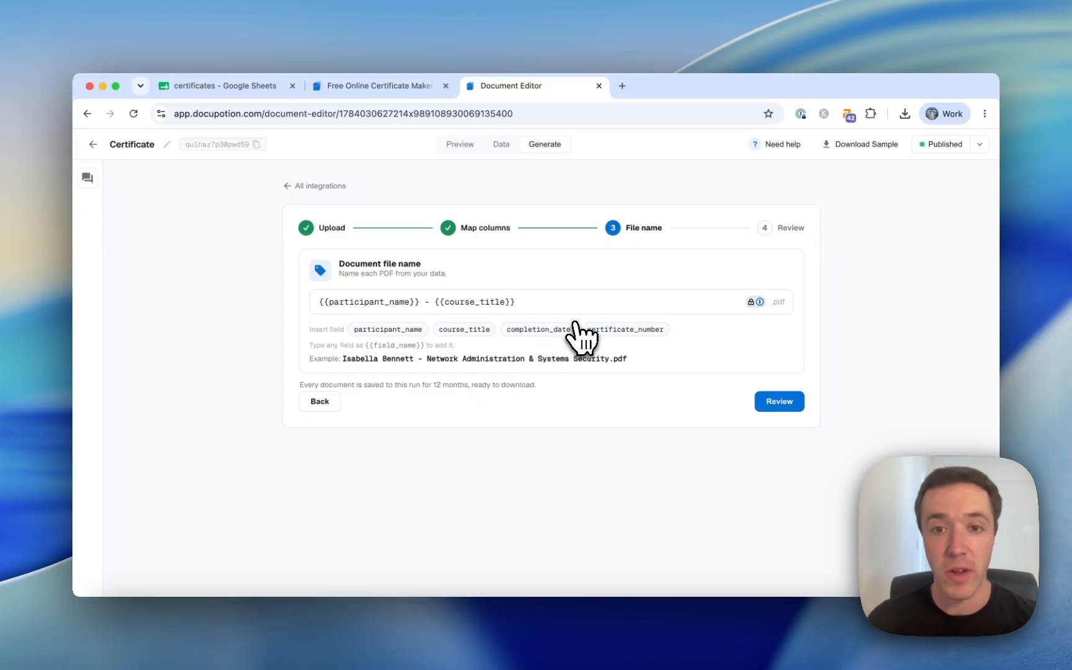
pyautogui.click(783, 404)
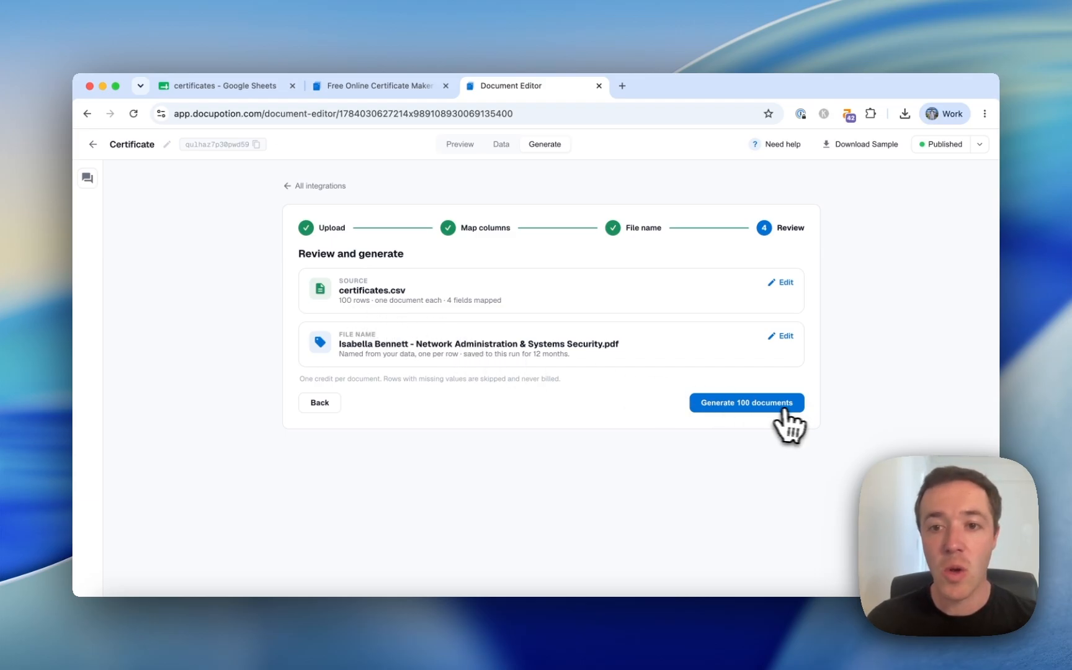
pyautogui.click(754, 404)
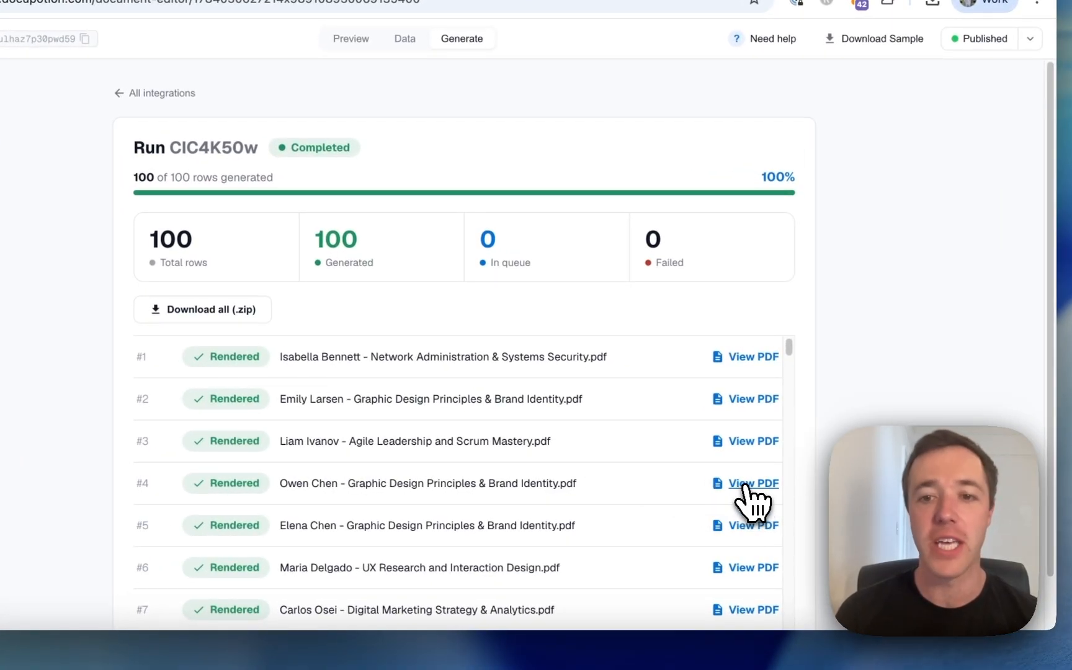
# Open the generated certificate PDF for row #4 from the browser's downloads to check it
pyautogui.click(526, 446)
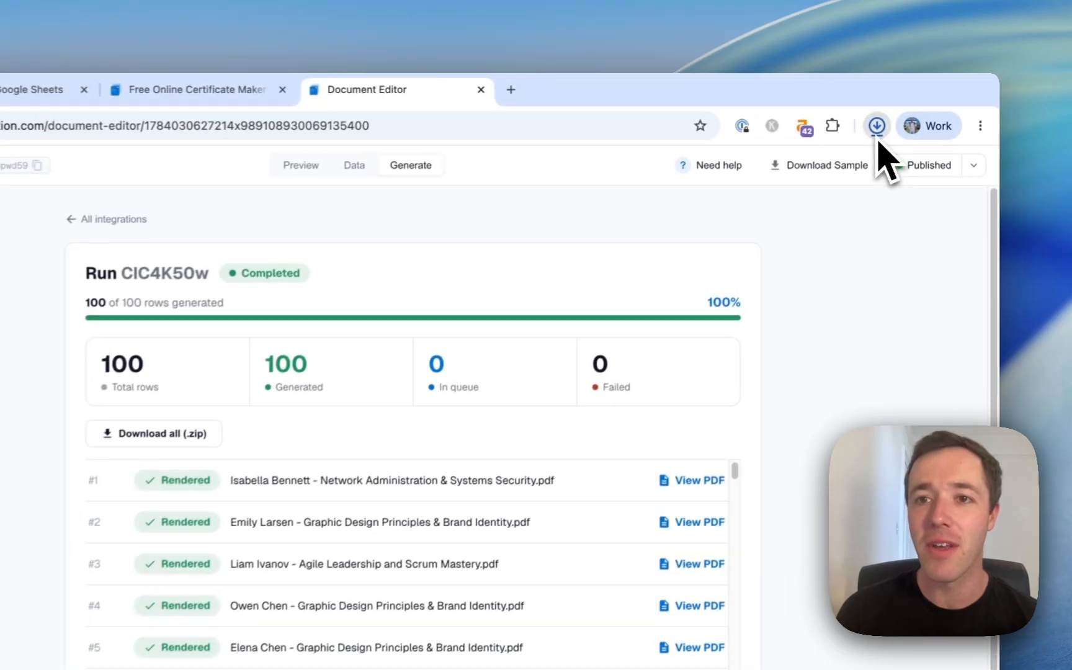
pyautogui.click(878, 137)
pyautogui.click(748, 211)
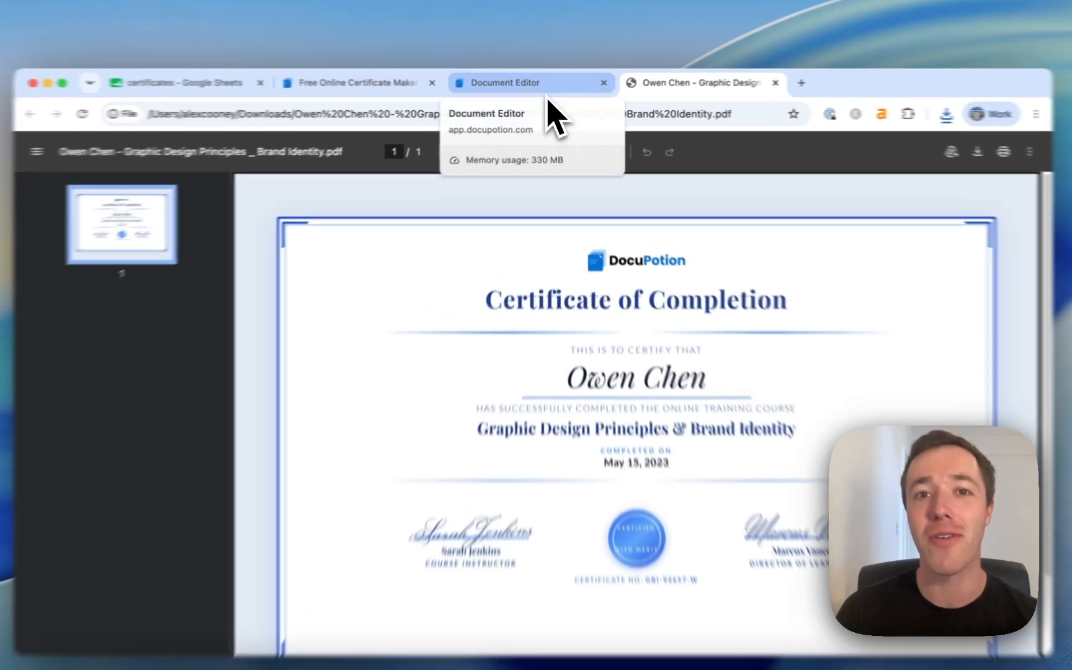
# Return to the completed run, download all certificates as a ZIP archive, and open the archive
pyautogui.click(546, 90)
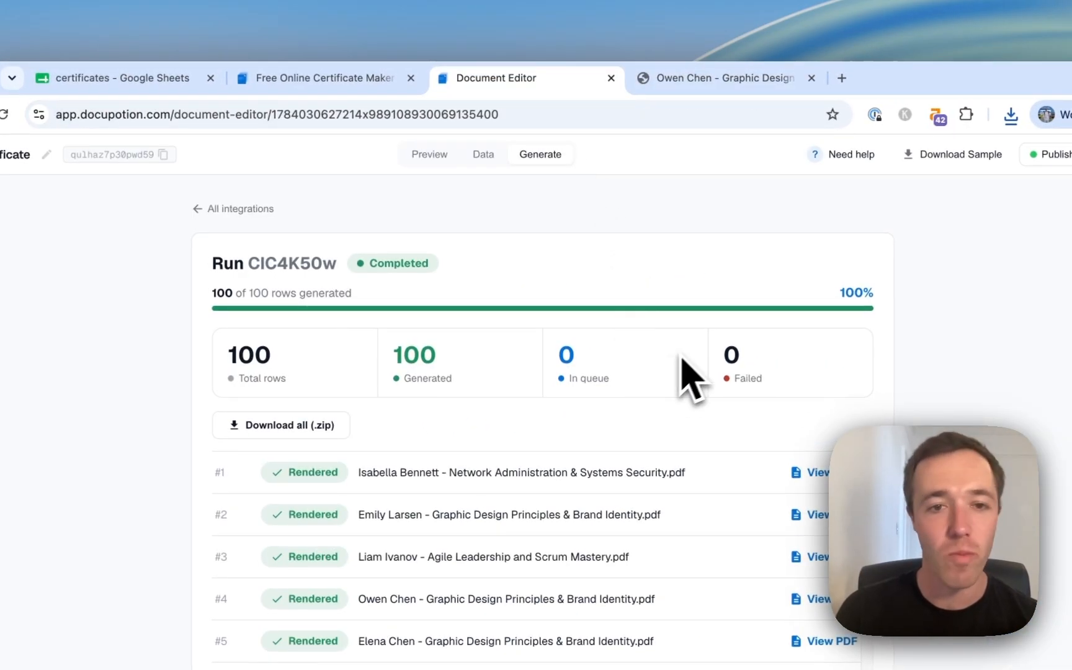
pyautogui.click(318, 425)
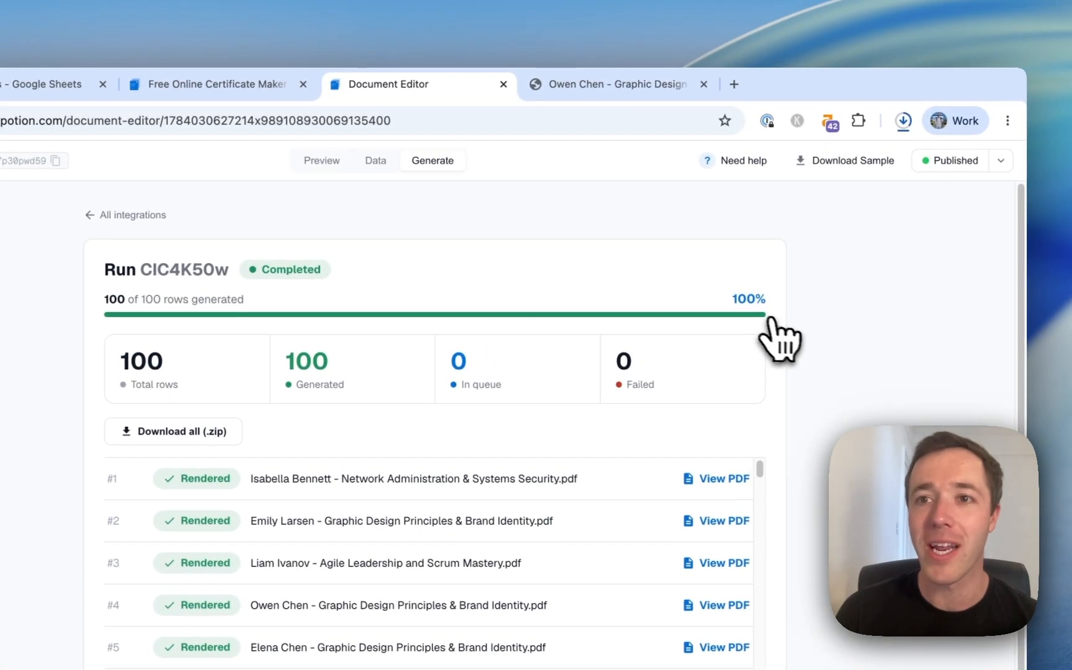
pyautogui.click(901, 120)
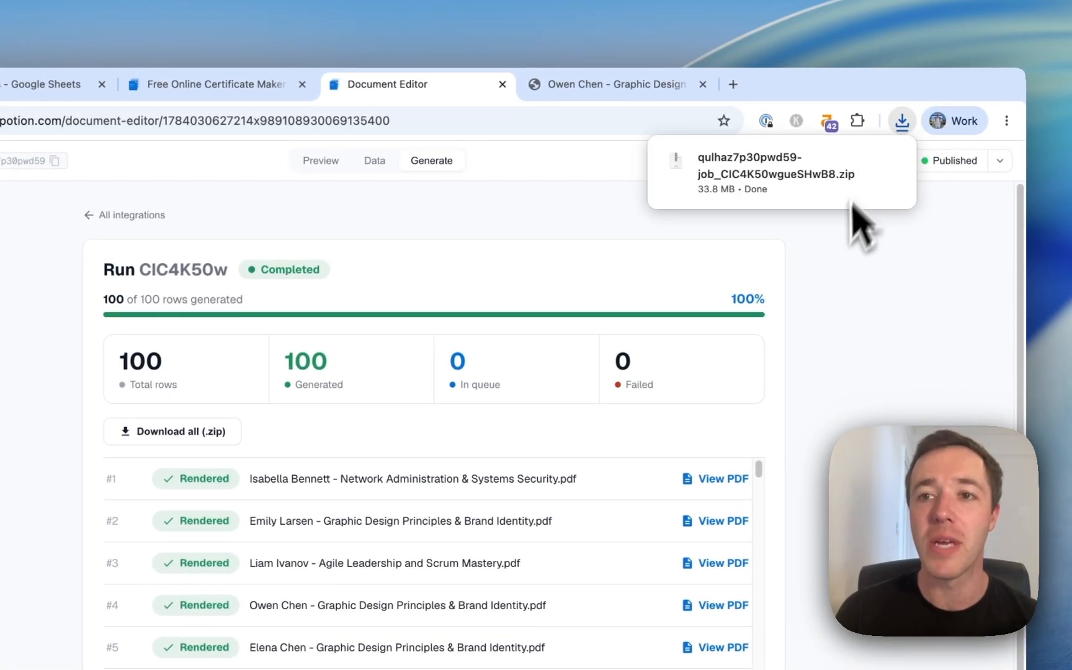
pyautogui.click(755, 188)
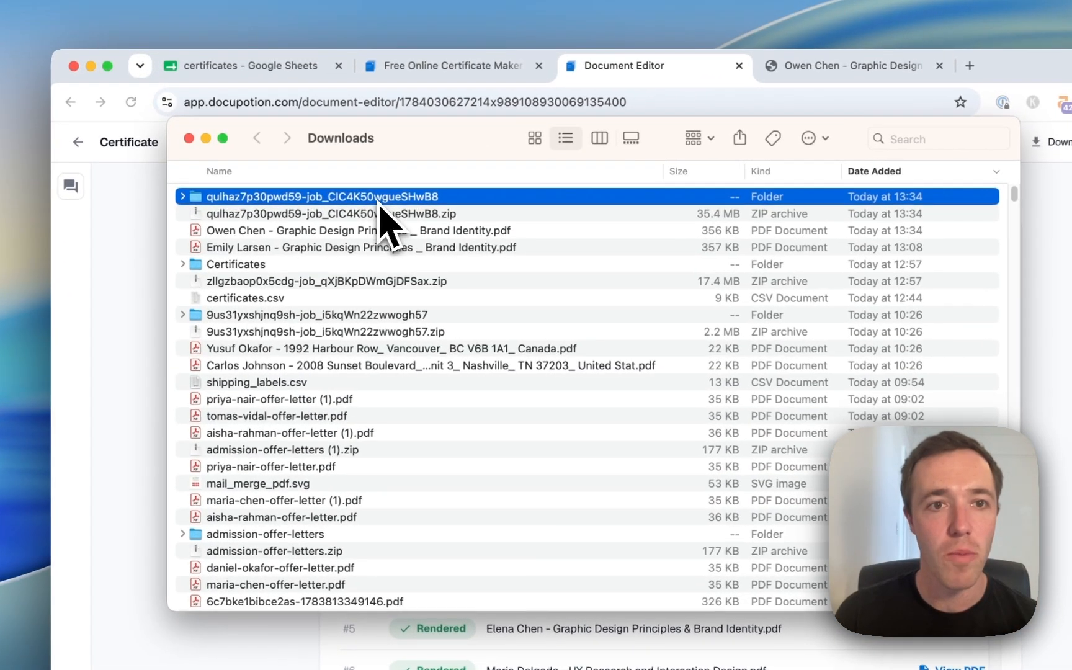
# Open the extracted job folder in Downloads and look through the generated certificate PDFs
pyautogui.doubleClick(379, 200)
pyautogui.scroll(-15, 416, 357)
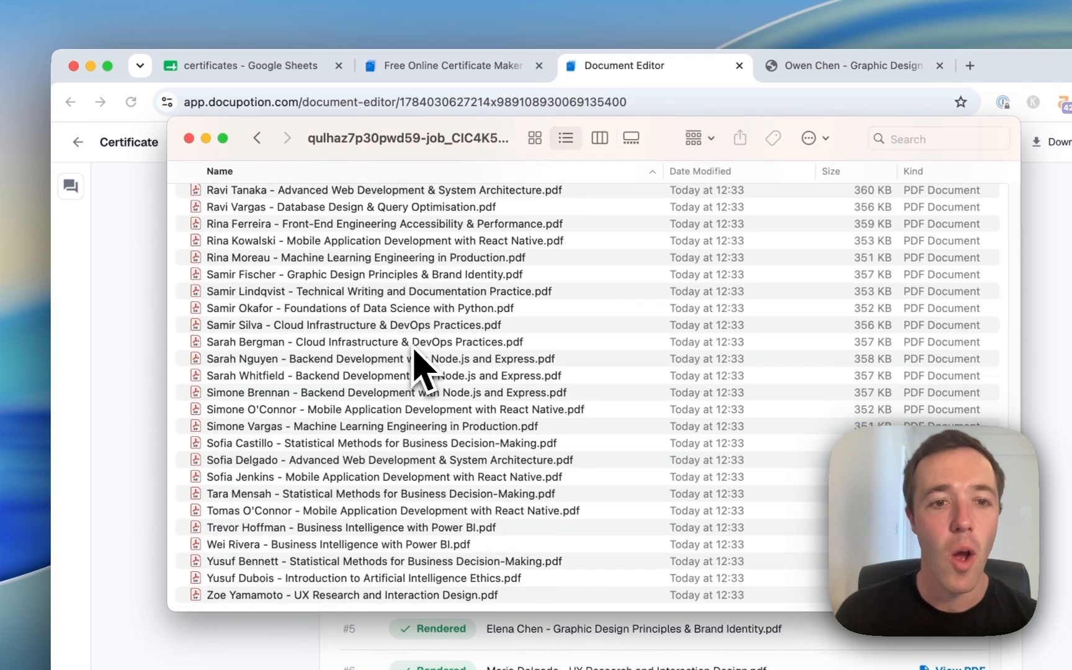
pyautogui.scroll(20, 415, 359)
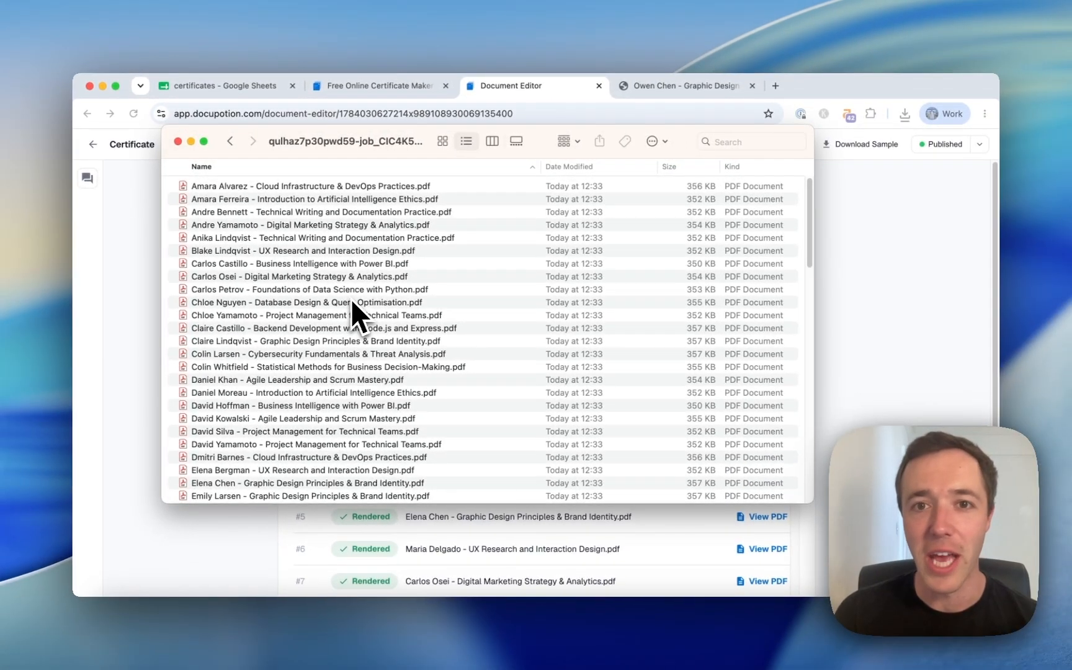